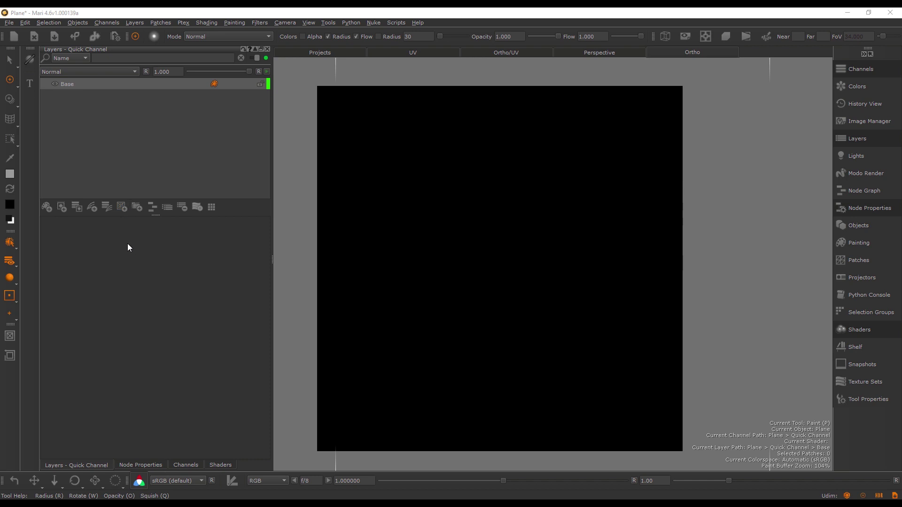
# Browse the Procedural > Extension Pack submenus FBM, Generators, MultiFractal and Noise, then close them
pyautogui.click(123, 206)
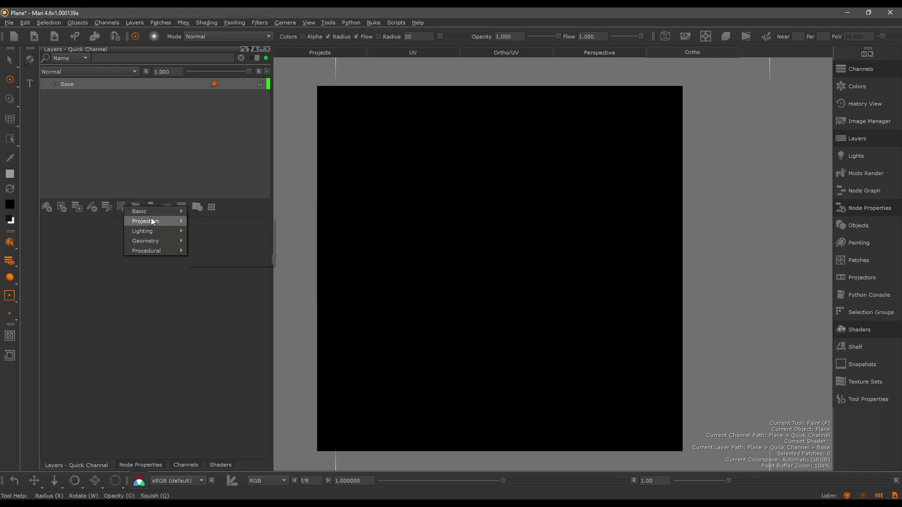
pyautogui.moveTo(168, 215)
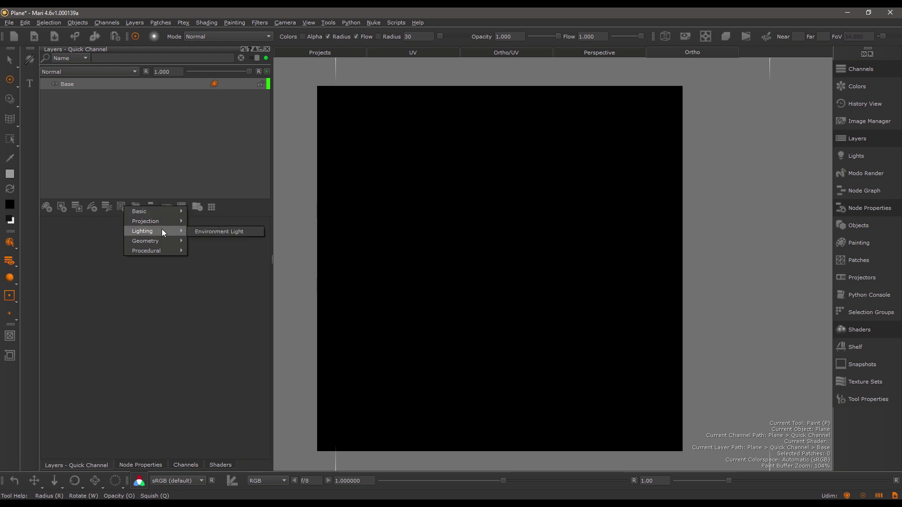
pyautogui.moveTo(159, 249)
pyautogui.moveTo(193, 251)
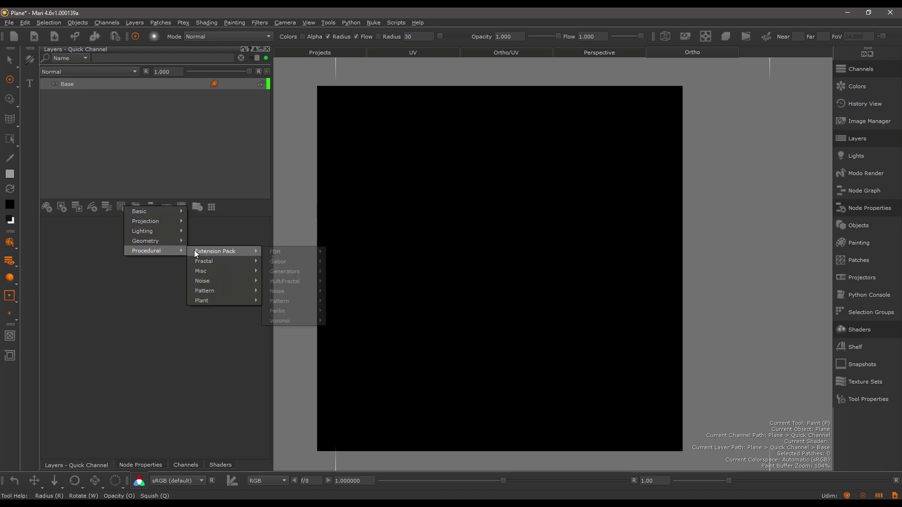
pyautogui.moveTo(266, 252)
pyautogui.moveTo(296, 272)
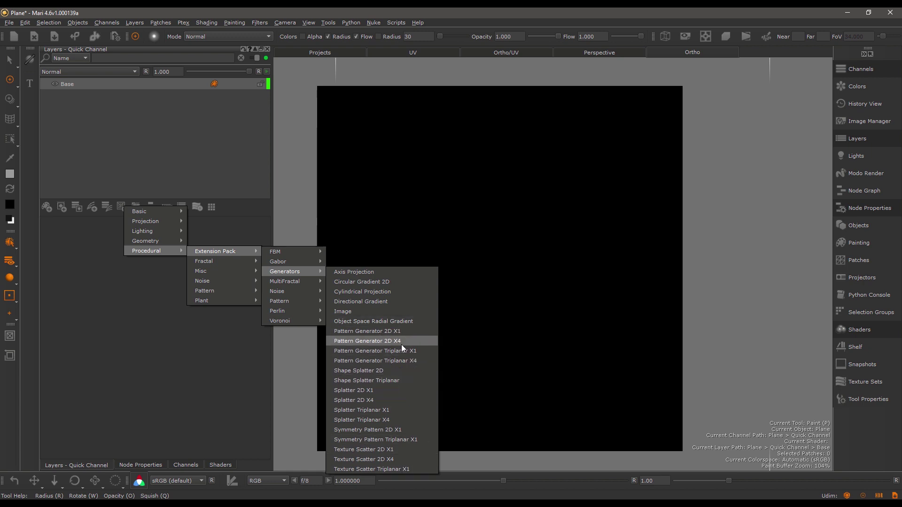
pyautogui.moveTo(317, 291)
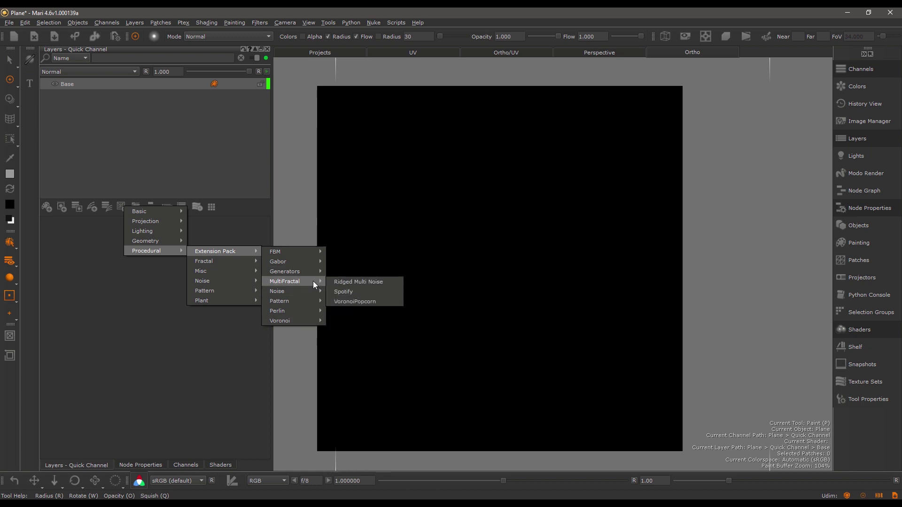
pyautogui.press('Escape')
pyautogui.press('Escape')
pyautogui.press('Escape')
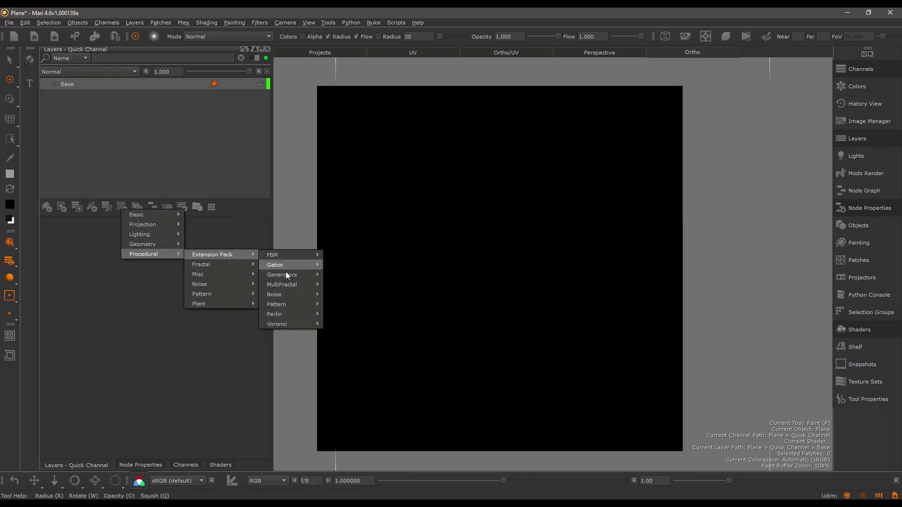
# Add a Checker Triplanar layer from Extension Pack > Pattern and select its World Scale value
pyautogui.moveTo(290, 305)
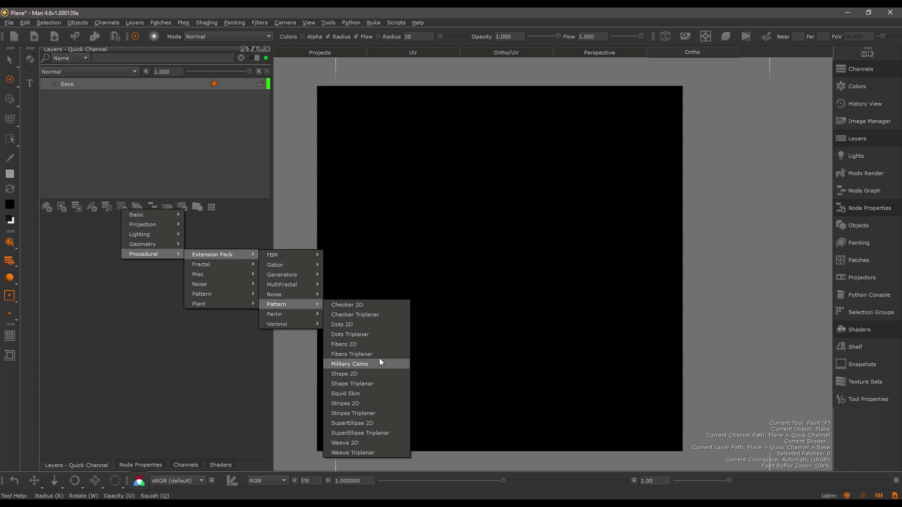
pyautogui.click(369, 314)
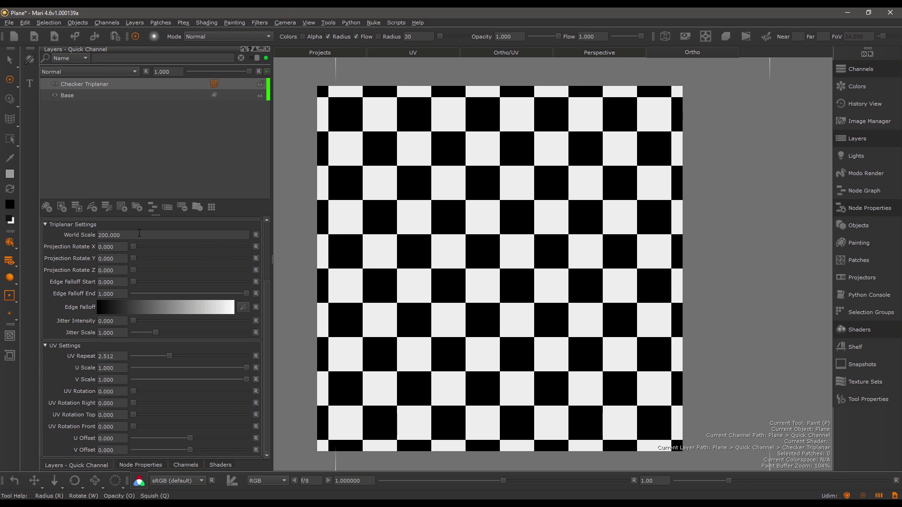
pyautogui.click(141, 235)
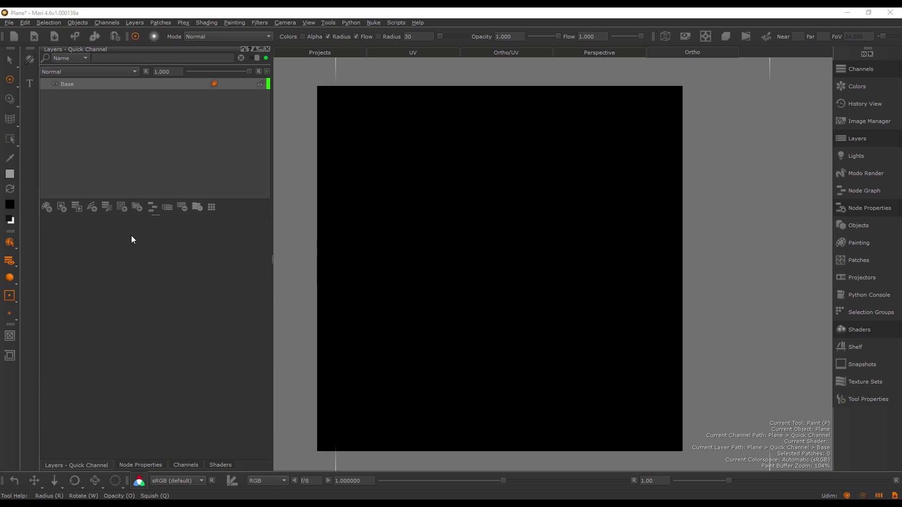
# Add a Fibers 2D layer from Procedural > Extension Pack > Pattern
pyautogui.click(125, 208)
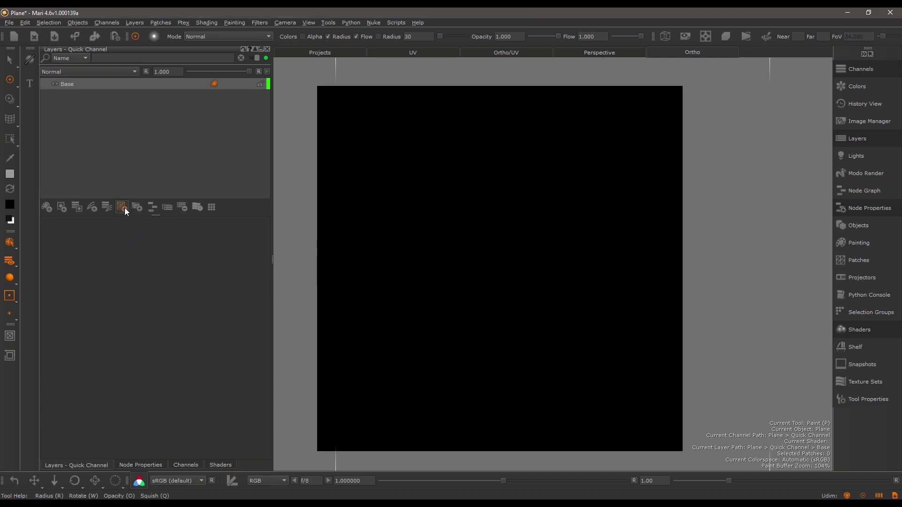
pyautogui.moveTo(160, 253)
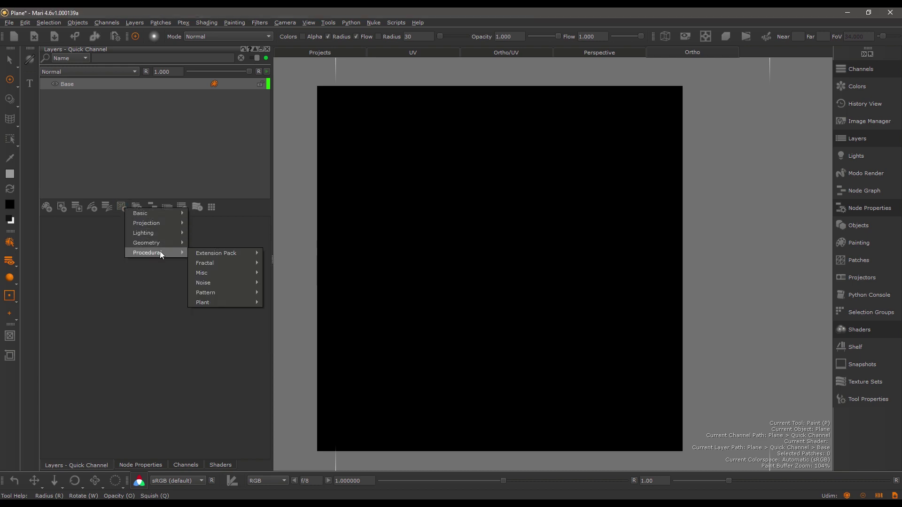
pyautogui.moveTo(226, 253)
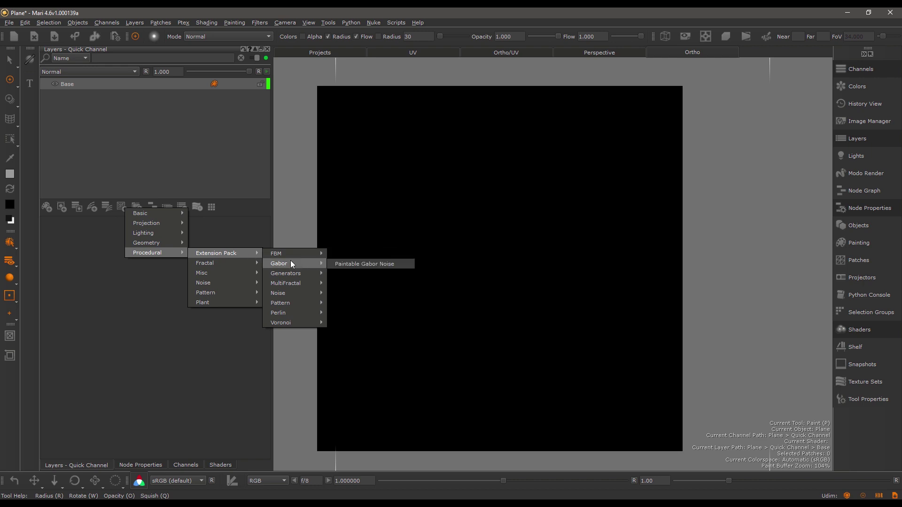
pyautogui.moveTo(299, 294)
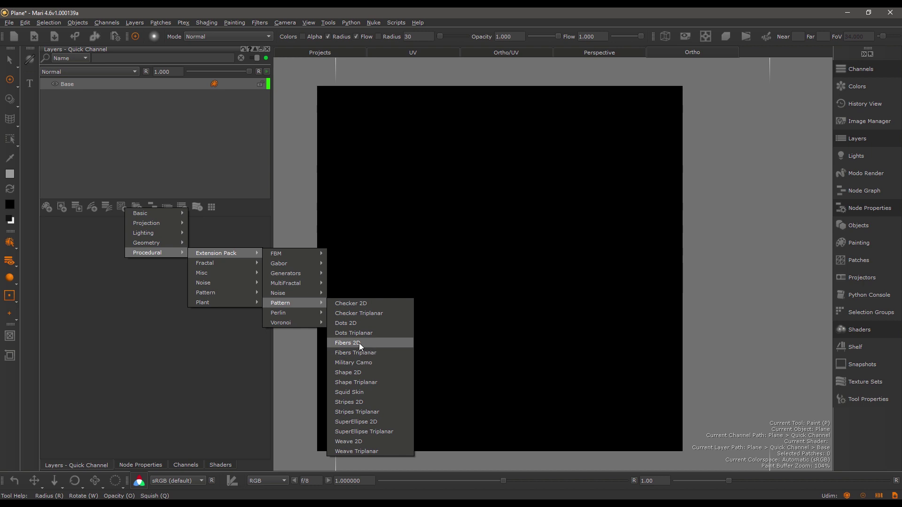
pyautogui.click(359, 343)
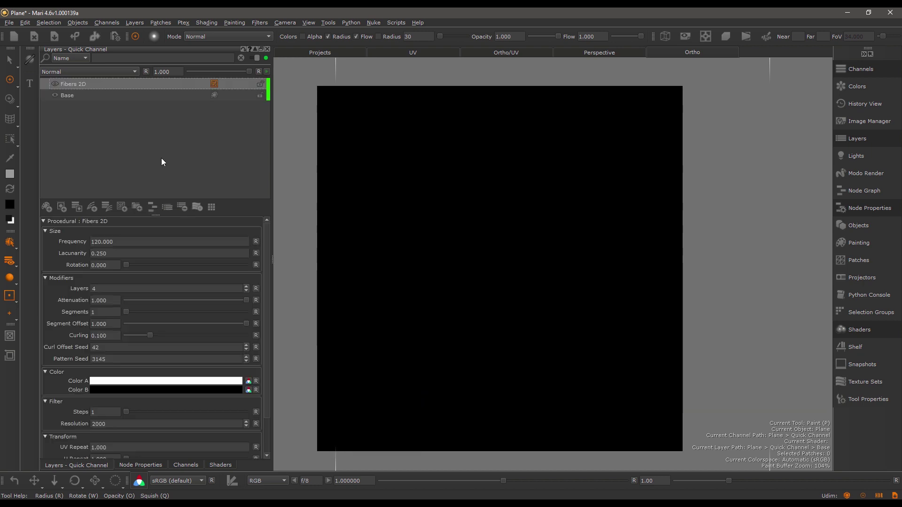
# Set the Fibers 2D Frequency to 20
pyautogui.click(146, 244)
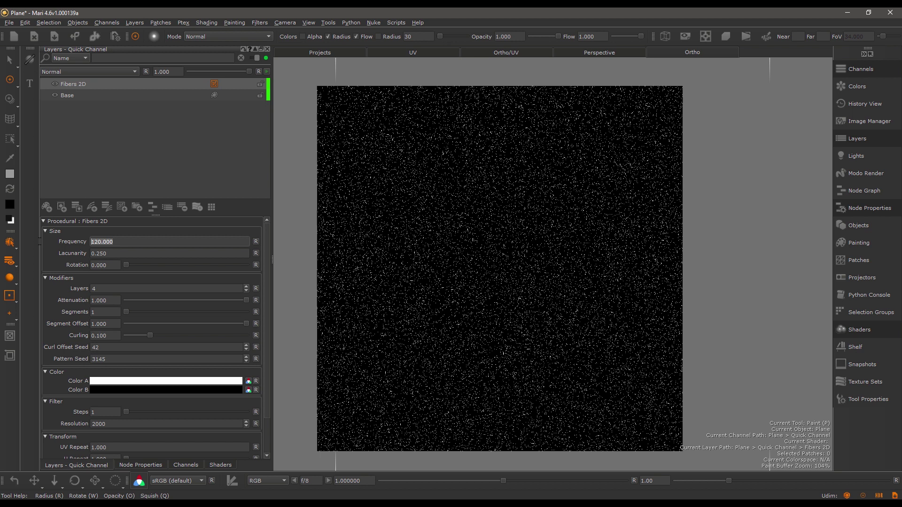
pyautogui.write('20')
pyautogui.press('Return')
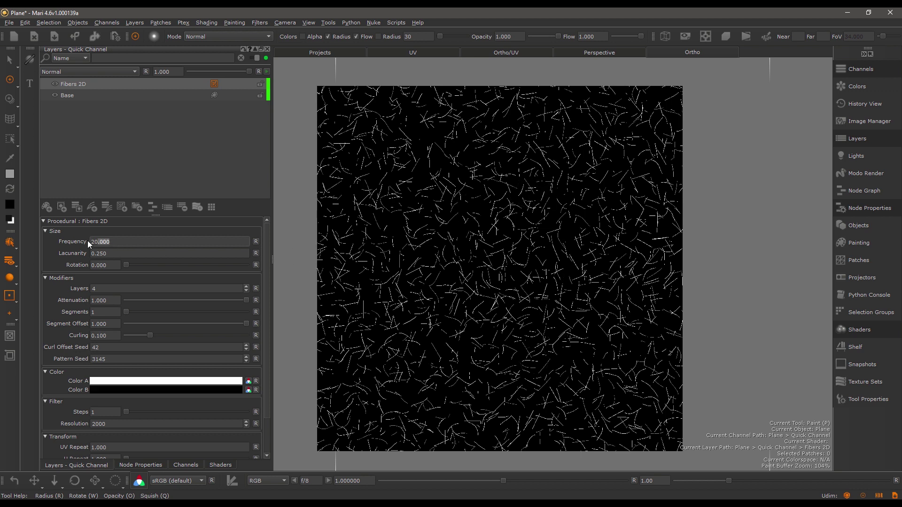
pyautogui.moveTo(111, 242); pyautogui.dragTo(95, 242)
# Try Lacunarity values 0.64, 3.18, -0.32 and 4.68 on the Fibers 2D layer
pyautogui.click(103, 254)
pyautogui.write('0.64')
pyautogui.press('Return')
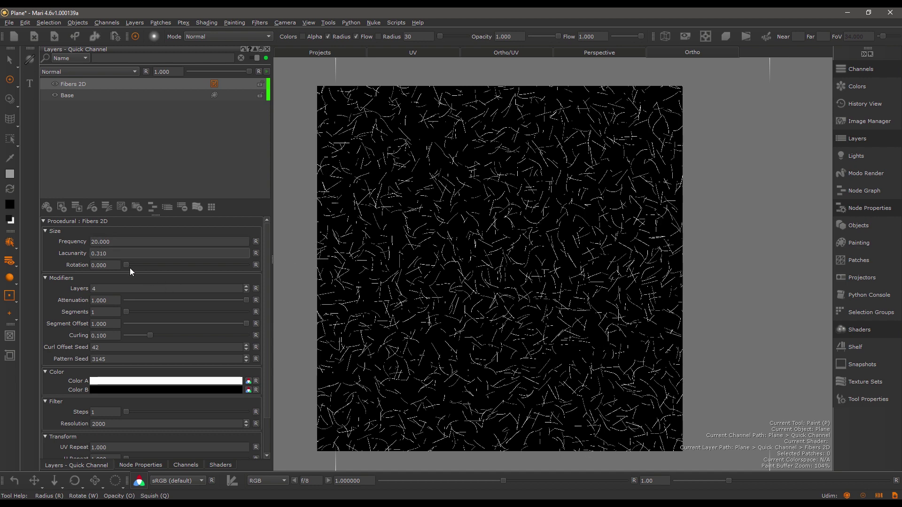
pyautogui.write('3.18')
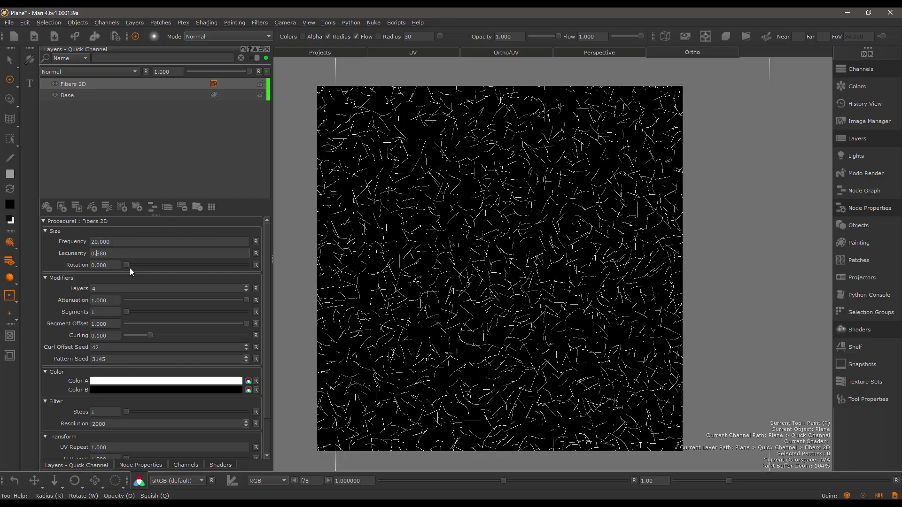
pyautogui.press('Return')
pyautogui.write('-0.32')
pyautogui.press('Return')
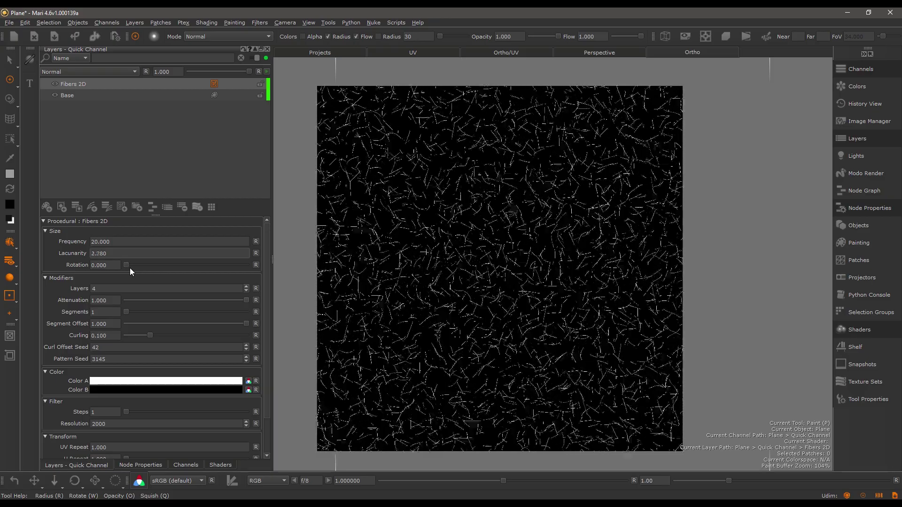
pyautogui.write('4.68')
pyautogui.press('Return')
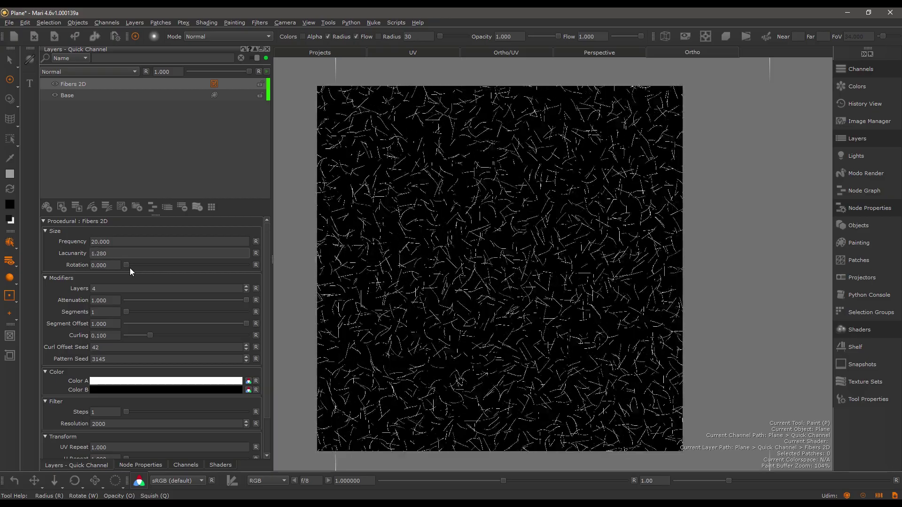
# Nudge Lacunarity digit by digit to 5.380, then set it to 1
pyautogui.press('Up')
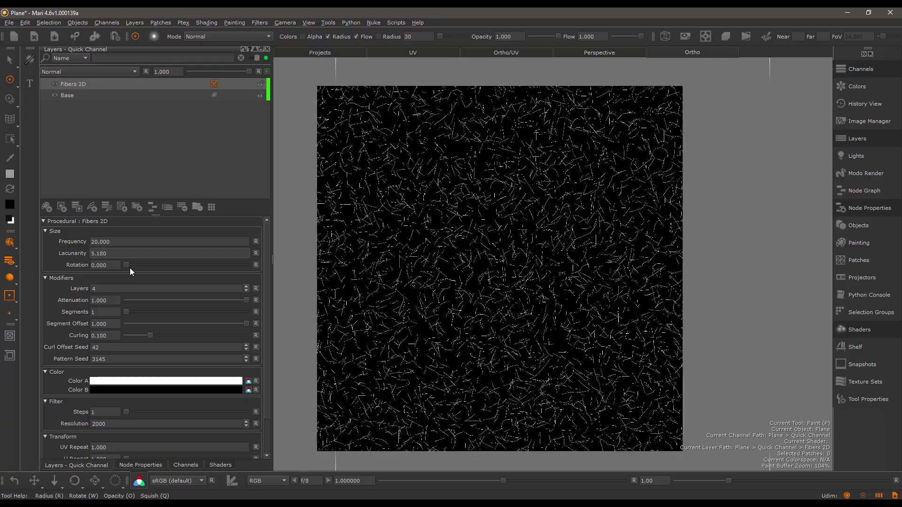
pyautogui.press('Down')
pyautogui.press('Down')
pyautogui.press('Down')
pyautogui.press('Down')
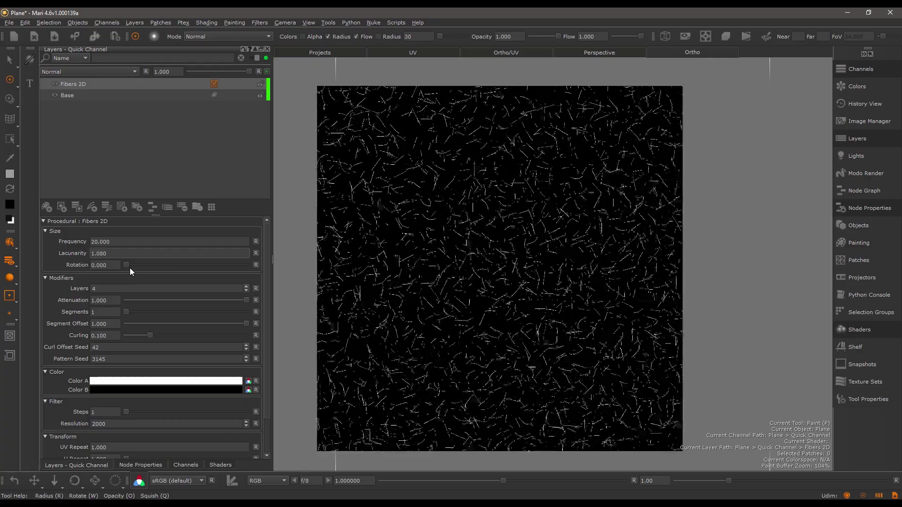
pyautogui.press('Right')
pyautogui.press('Right')
pyautogui.press('Up')
pyautogui.press('Up')
pyautogui.press('Up')
pyautogui.press('Left')
pyautogui.press('Left')
pyautogui.press('Up')
pyautogui.press('Up')
pyautogui.press('Up')
pyautogui.press('Up')
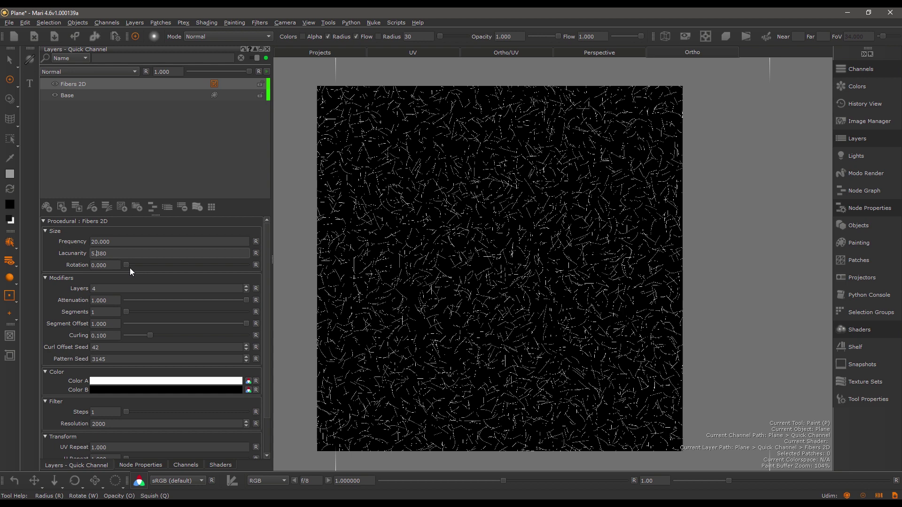
pyautogui.hotkey('ctrl', 'a')
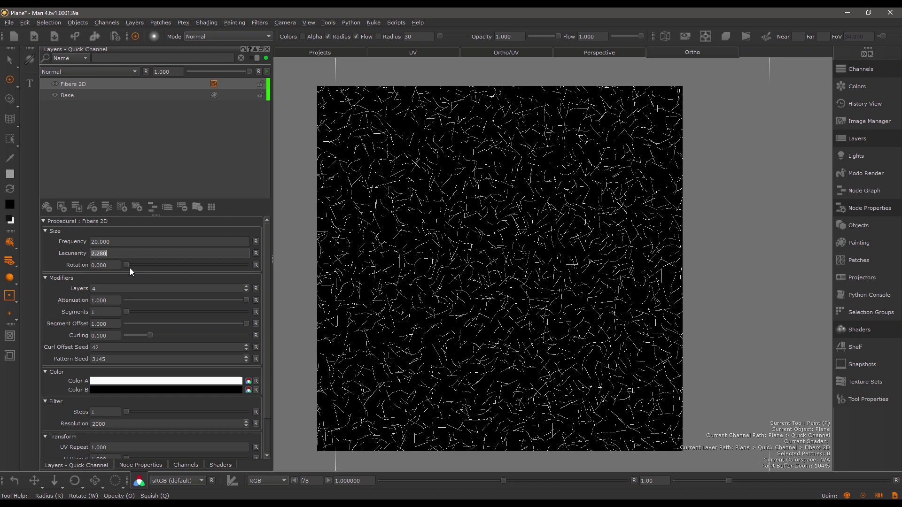
pyautogui.write('1')
pyautogui.press('Return')
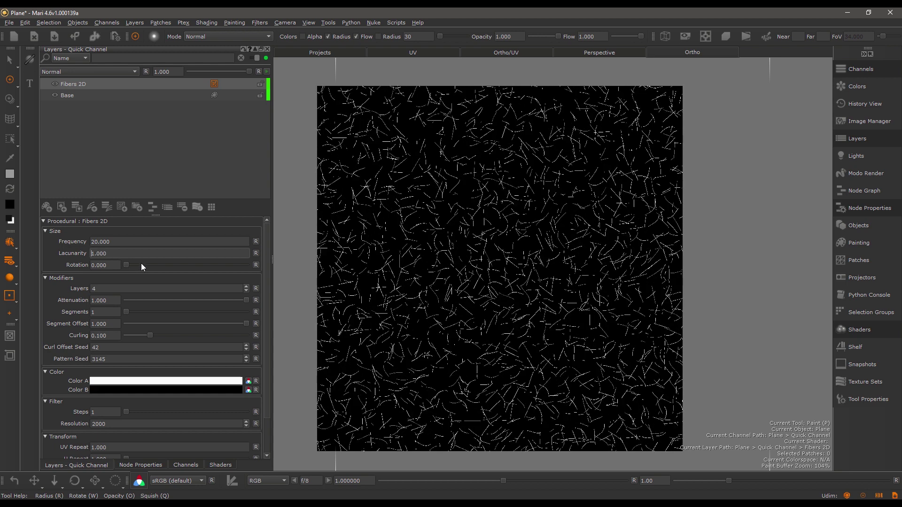
pyautogui.moveTo(130, 264)
pyautogui.mouseDown()
pyautogui.moveTo(200, 265)
pyautogui.moveTo(123, 268)
pyautogui.moveTo(199, 269)
pyautogui.moveTo(129, 272)
pyautogui.mouseUp()
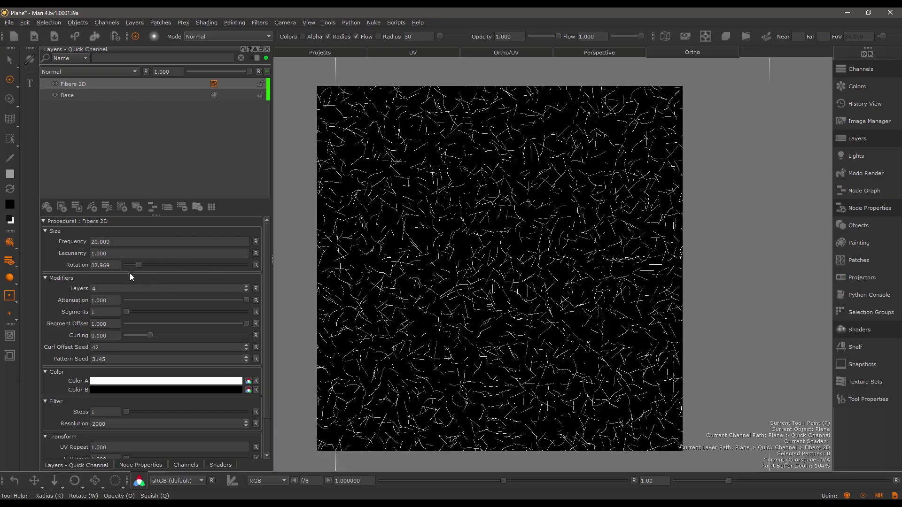
# Step the Fibers 2D Layers count up with the spin arrows, then back down to 15
pyautogui.click(247, 286)
pyautogui.click(247, 286)
pyautogui.click(246, 286)
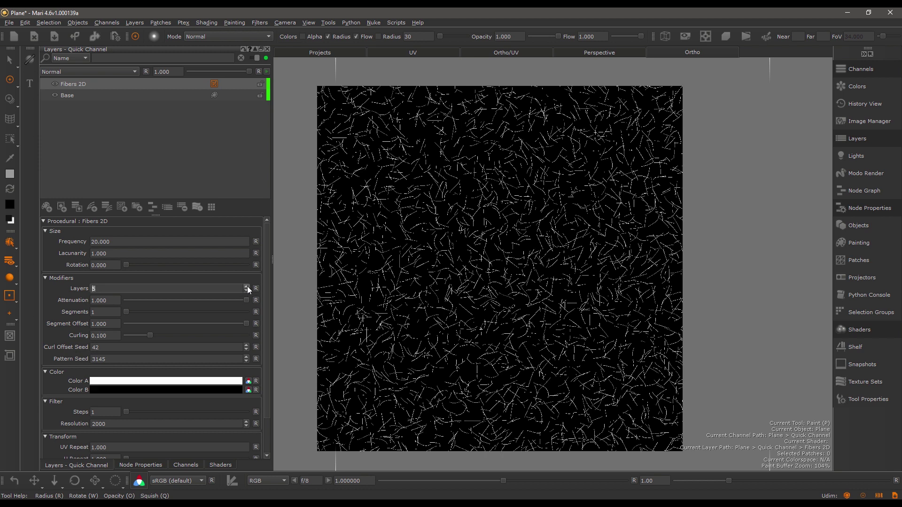
pyautogui.click(246, 286)
pyautogui.click(246, 286)
pyautogui.click(246, 286)
pyautogui.click(247, 286)
pyautogui.click(247, 287)
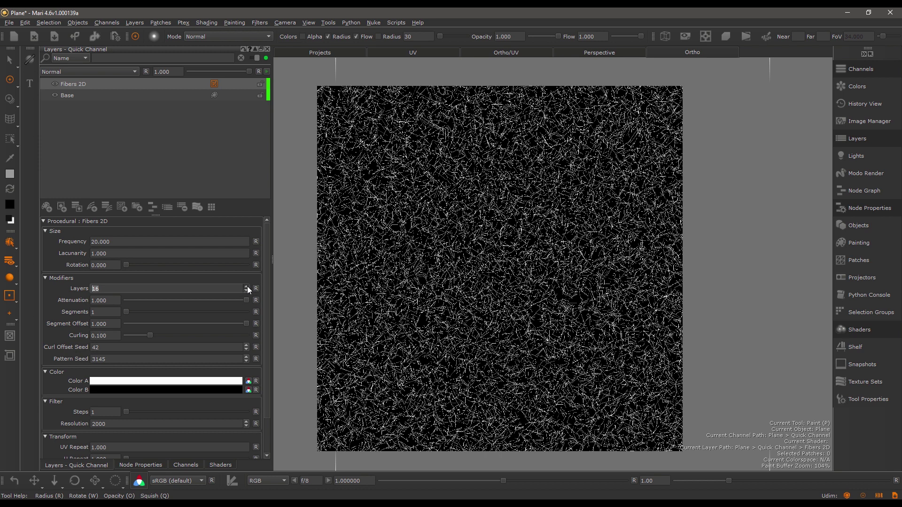
pyautogui.click(247, 287)
pyautogui.click(247, 286)
pyautogui.click(247, 287)
pyautogui.click(247, 286)
pyautogui.click(247, 286)
pyautogui.click(247, 286)
pyautogui.click(247, 290)
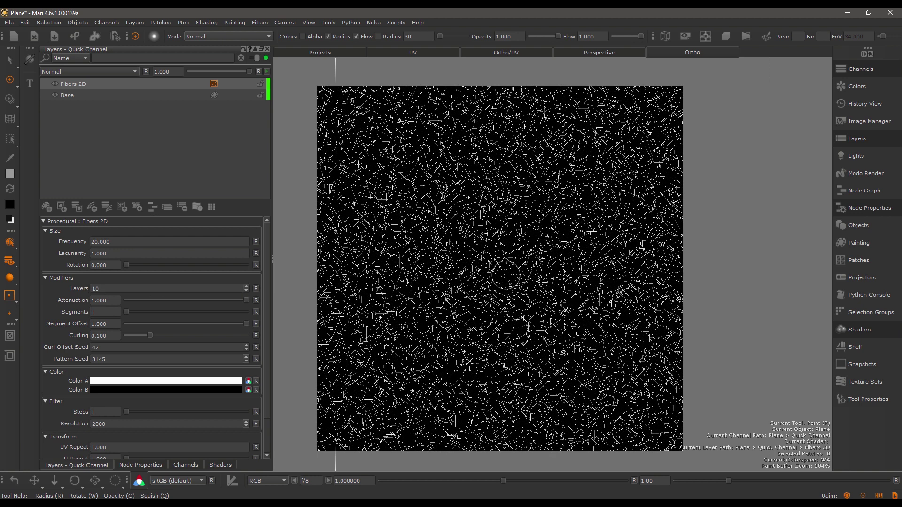
pyautogui.scroll(5, 510, 258)
pyautogui.scroll(-1, 510, 258)
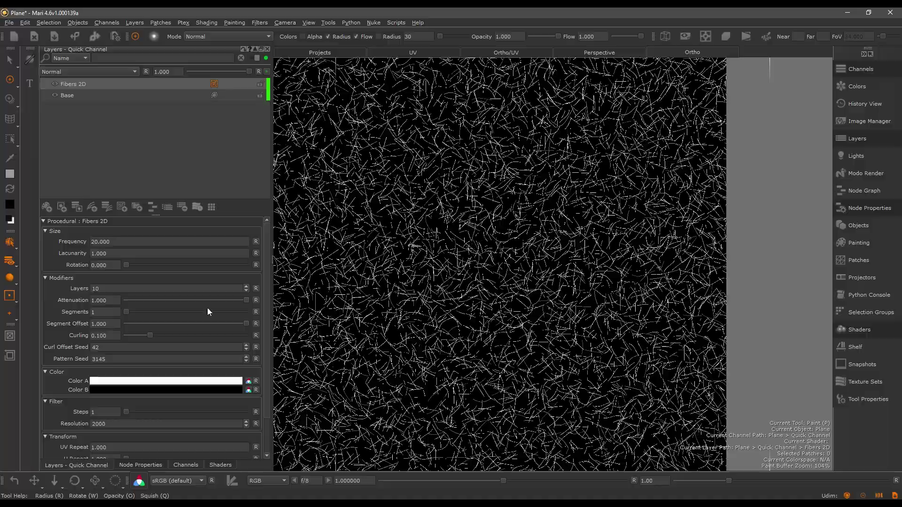
pyautogui.click(247, 287)
pyautogui.scroll(2, 606, 256)
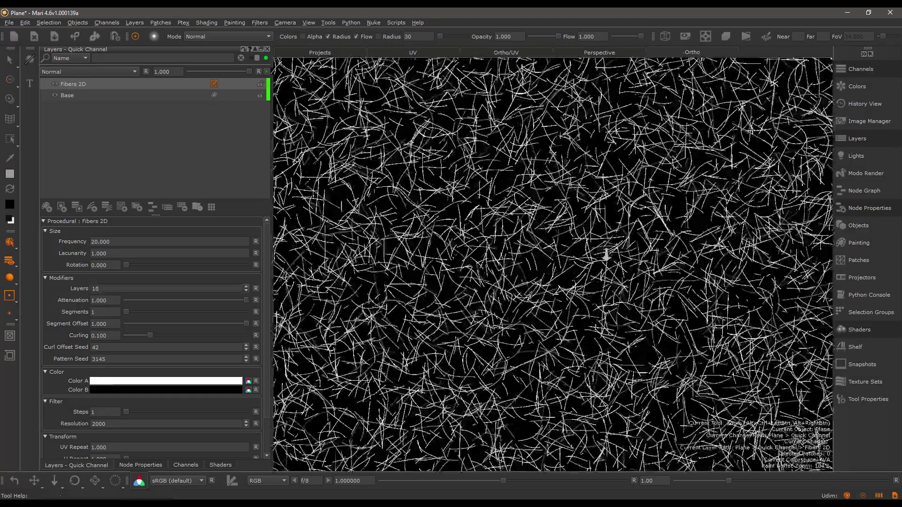
pyautogui.scroll(-4, 606, 255)
pyautogui.scroll(4, 445, 270)
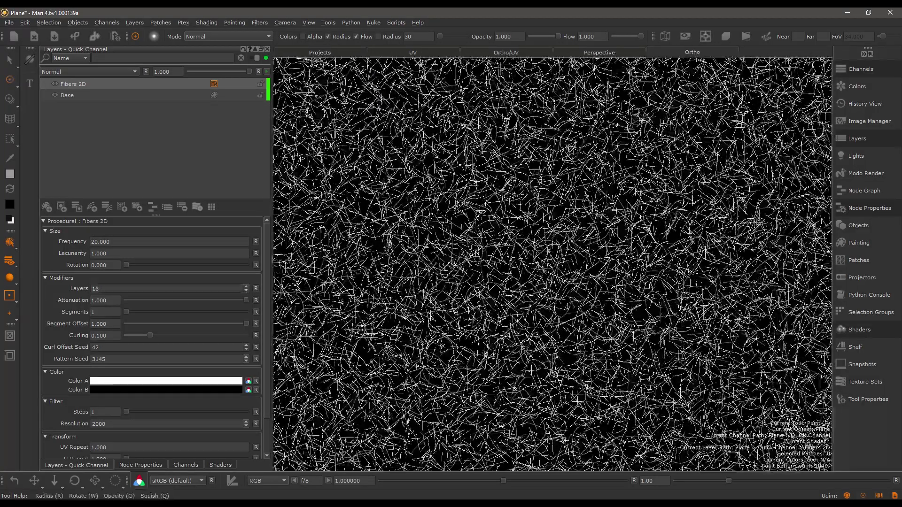
pyautogui.click(246, 291)
pyautogui.click(246, 290)
pyautogui.click(246, 291)
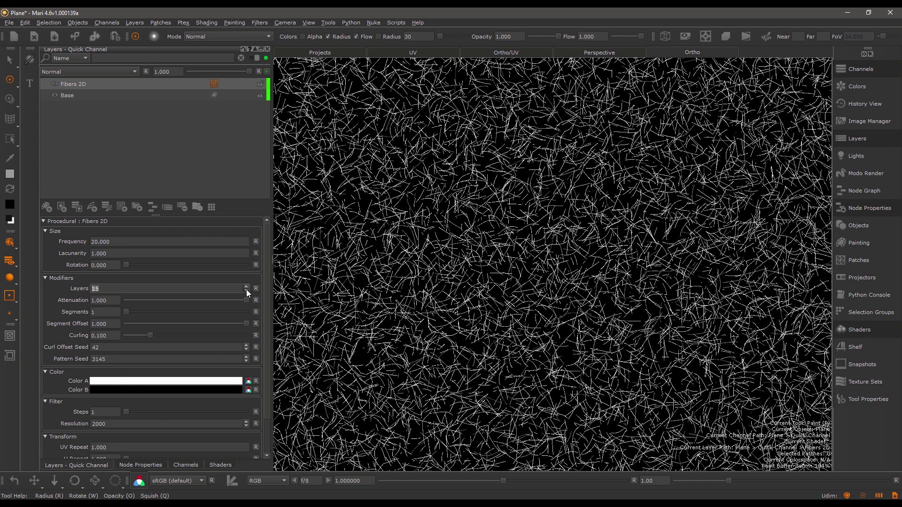
pyautogui.click(246, 290)
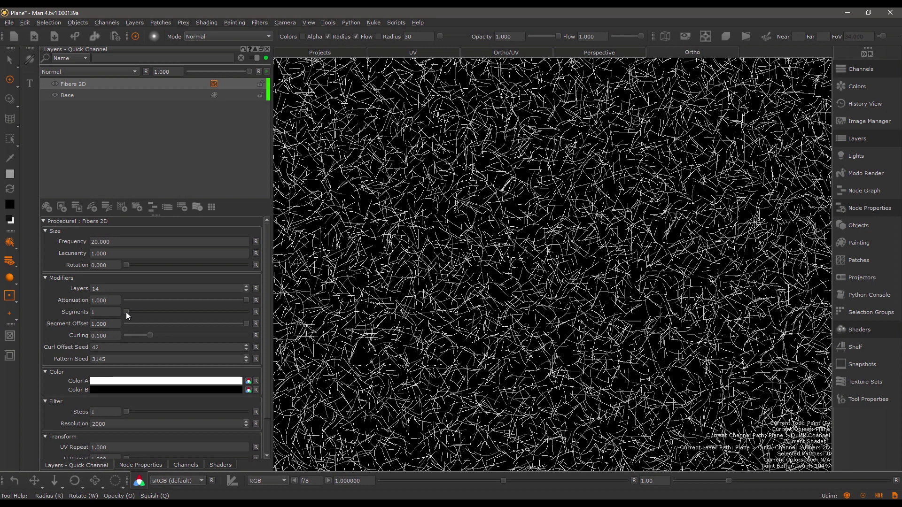
# Adjust the Segments slider to 2 and Curling to 0.154 for the fibres
pyautogui.moveTo(126, 312); pyautogui.dragTo(196, 310)
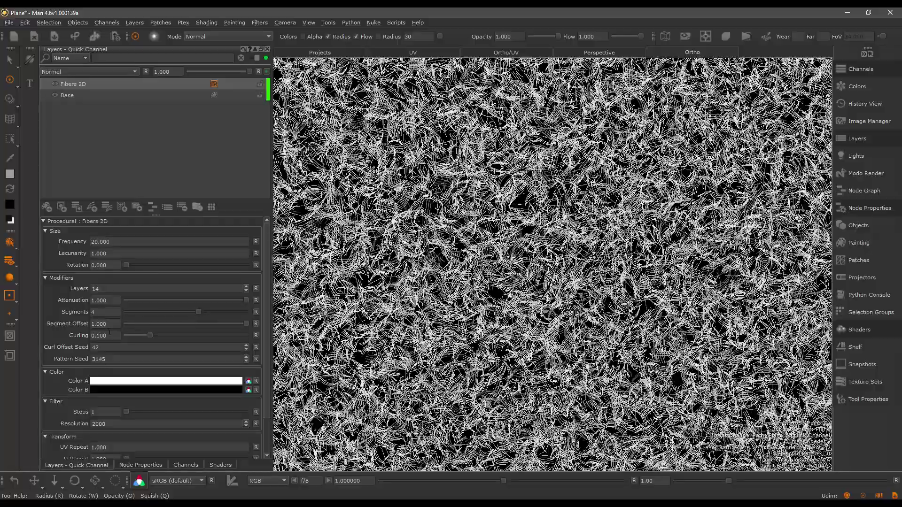
pyautogui.moveTo(245, 324)
pyautogui.mouseDown()
pyautogui.moveTo(135, 330)
pyautogui.moveTo(251, 329)
pyautogui.mouseUp()
pyautogui.moveTo(199, 312); pyautogui.dragTo(148, 328)
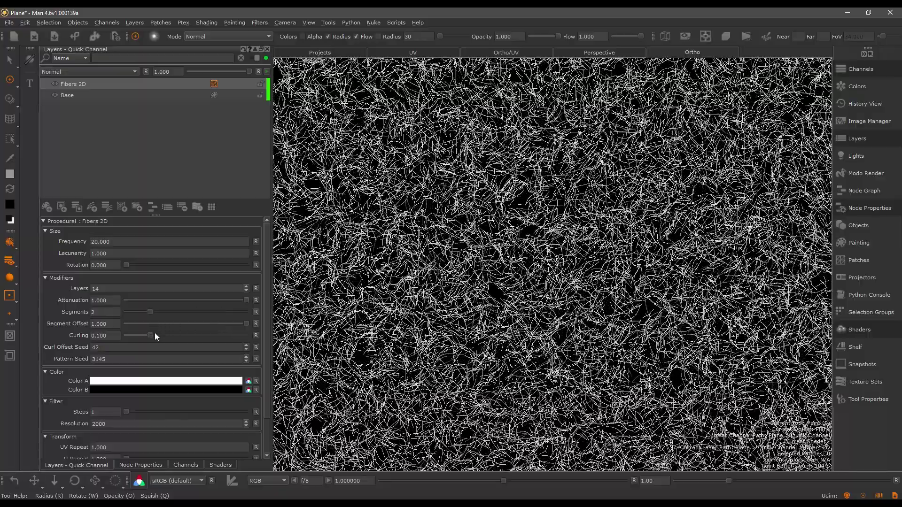
pyautogui.moveTo(148, 334); pyautogui.dragTo(191, 349)
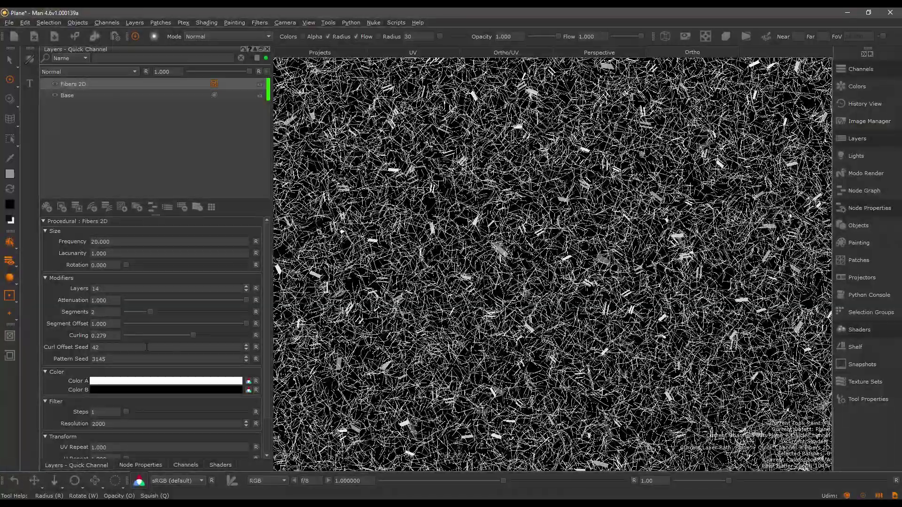
pyautogui.moveTo(191, 336); pyautogui.dragTo(159, 349)
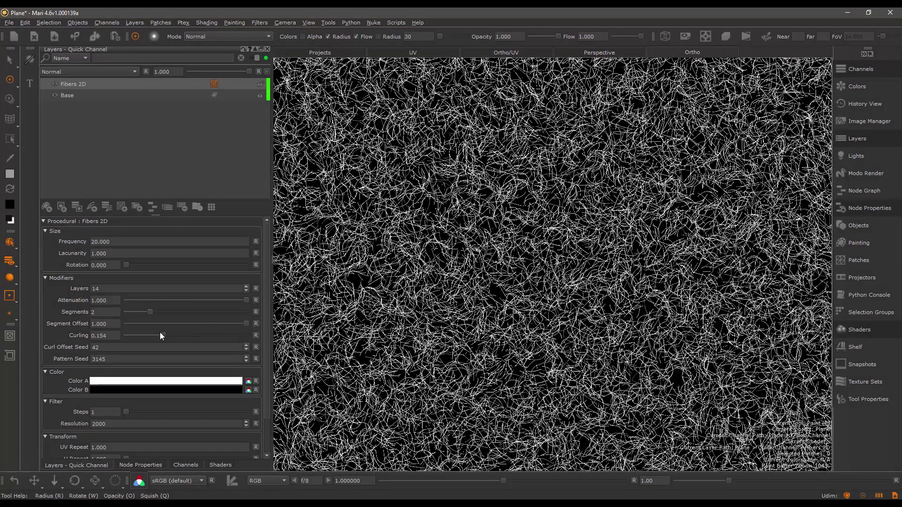
# Step the Curl Offset Seed to 48 and the Pattern Seed to 3148
pyautogui.click(245, 345)
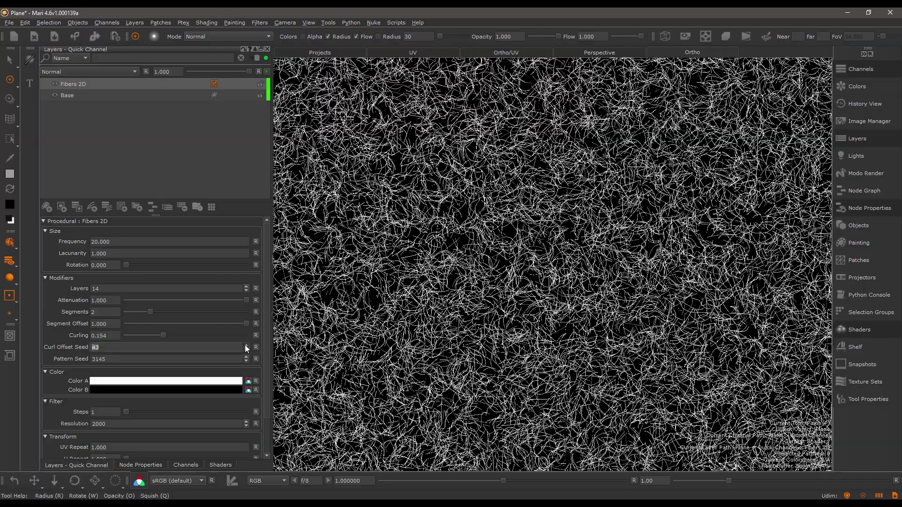
pyautogui.click(245, 345)
pyautogui.click(245, 345)
pyautogui.click(246, 357)
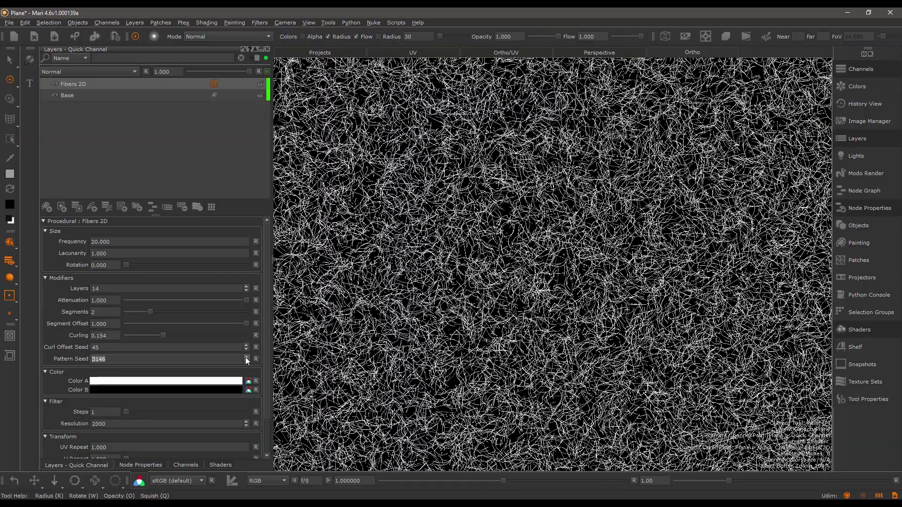
pyautogui.click(247, 357)
pyautogui.click(246, 358)
pyautogui.click(245, 345)
pyautogui.click(245, 345)
pyautogui.click(246, 347)
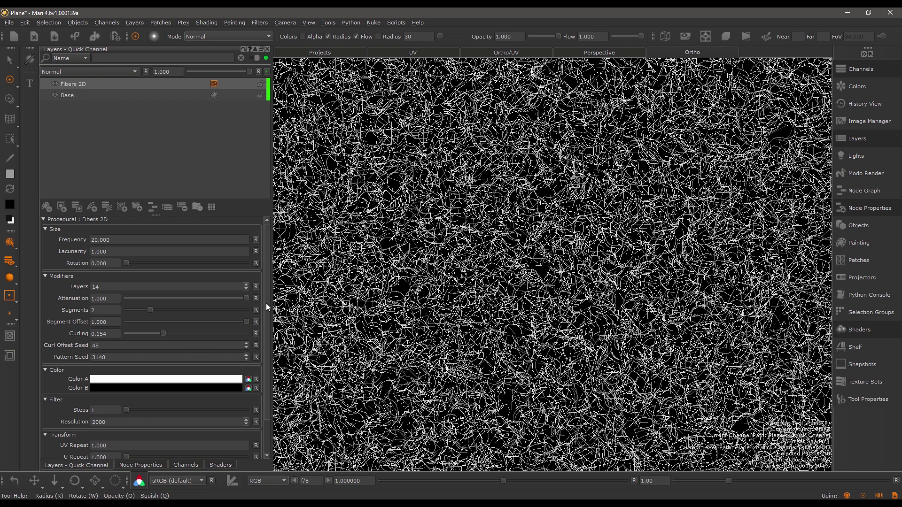
# Raise the filter Steps and try filter Resolution values 1000 and 200
pyautogui.scroll(-2, 267, 329)
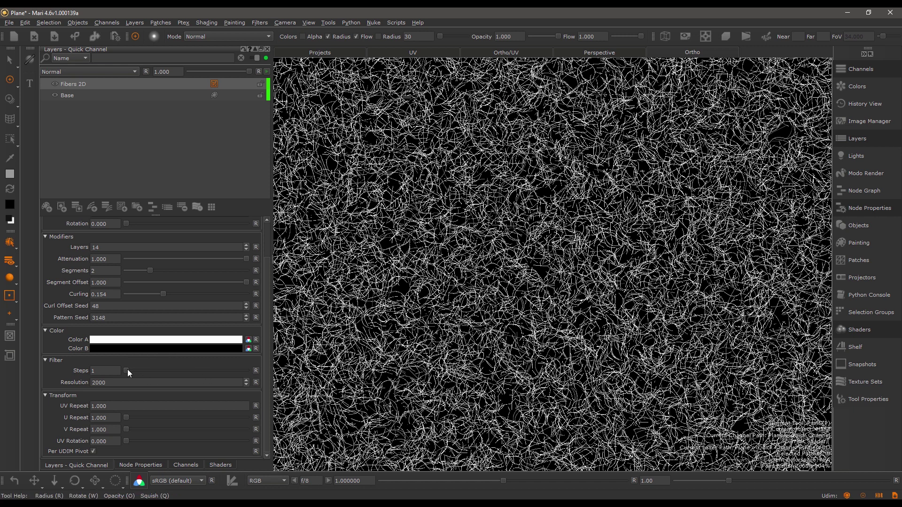
pyautogui.moveTo(127, 370); pyautogui.dragTo(279, 377)
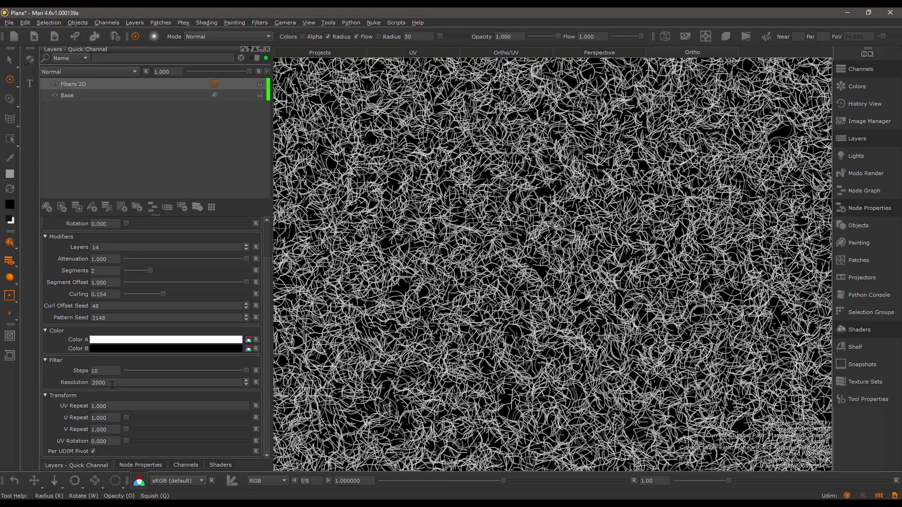
pyautogui.click(65, 383)
pyautogui.write('1000')
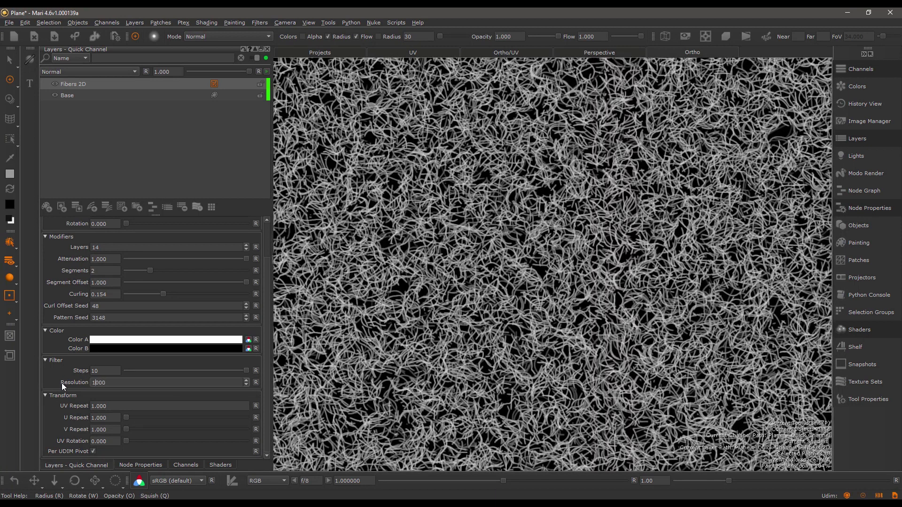
pyautogui.press('Down')
pyautogui.press('Down')
pyautogui.press('Down')
pyautogui.press('Down')
pyautogui.press('Down')
pyautogui.press('Down')
pyautogui.press('Down')
pyautogui.doubleClick(109, 383)
pyautogui.write('700')
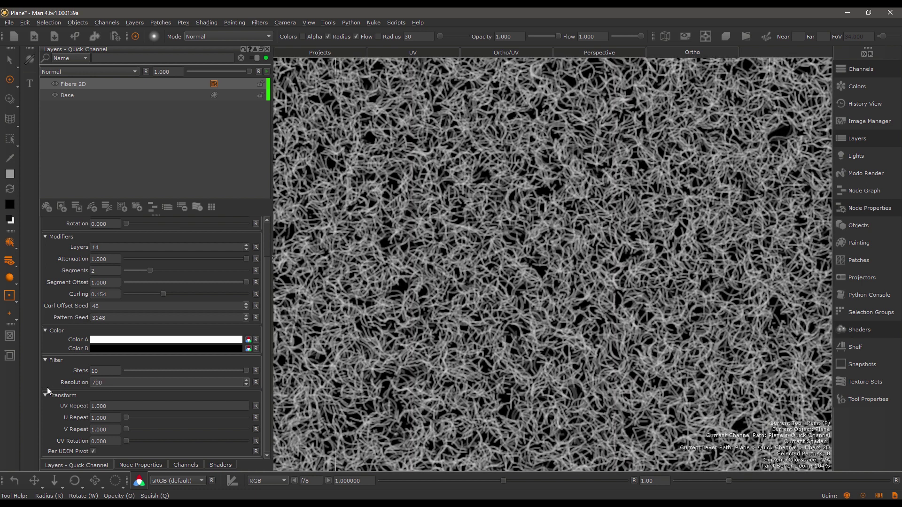
pyautogui.write('200')
pyautogui.press('Return')
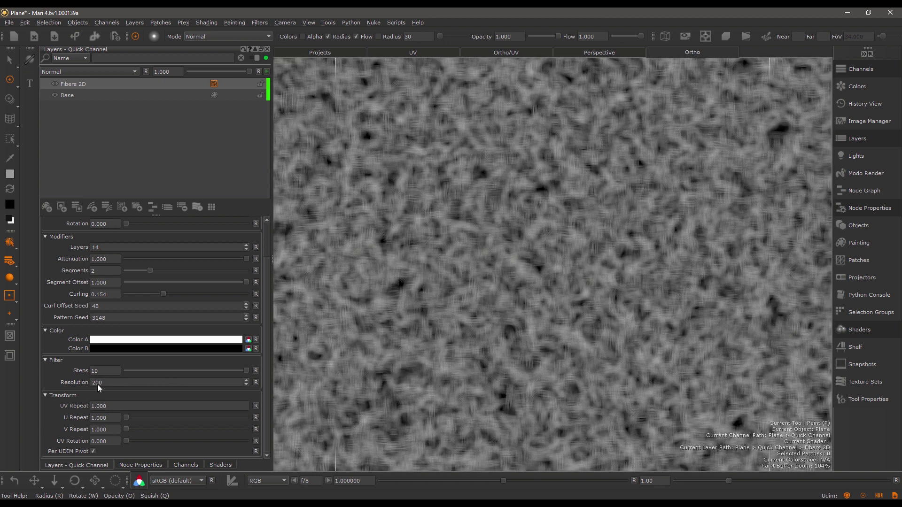
# Try Resolution 20 and 40, settle on 250, and lower filter Steps to 3
pyautogui.moveTo(103, 383); pyautogui.dragTo(97, 383)
pyautogui.write('0')
pyautogui.press('Return')
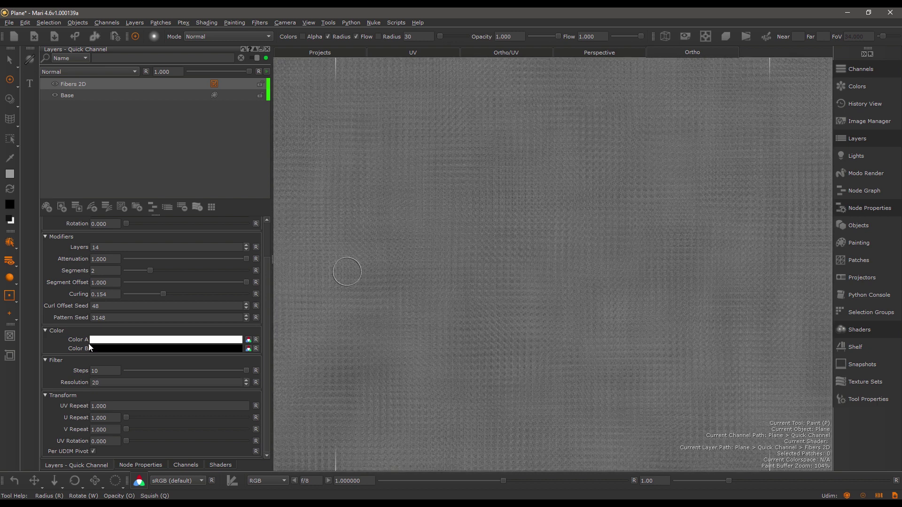
pyautogui.doubleClick(101, 383)
pyautogui.write('40')
pyautogui.press('Return')
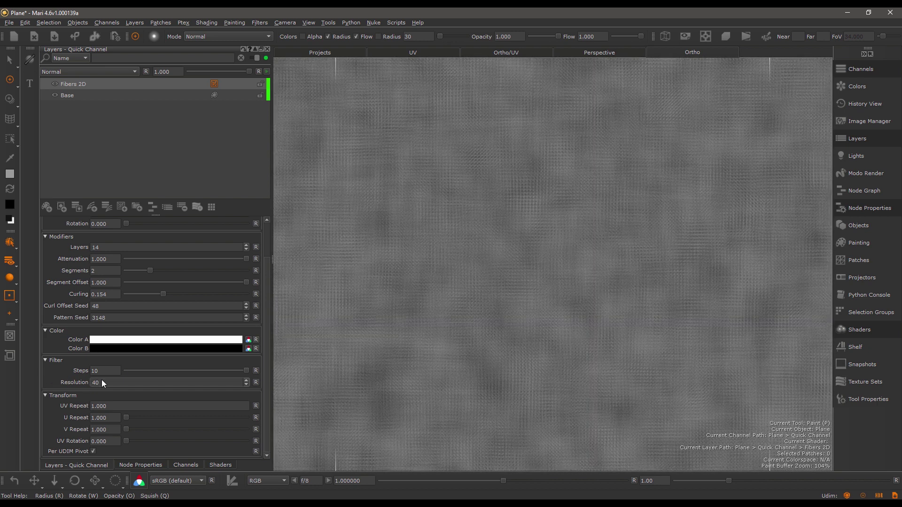
pyautogui.write('8')
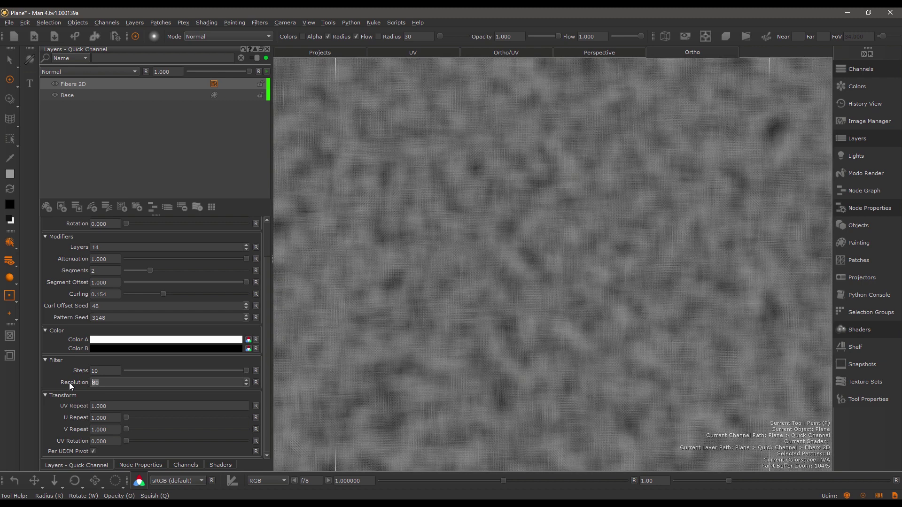
pyautogui.write('250')
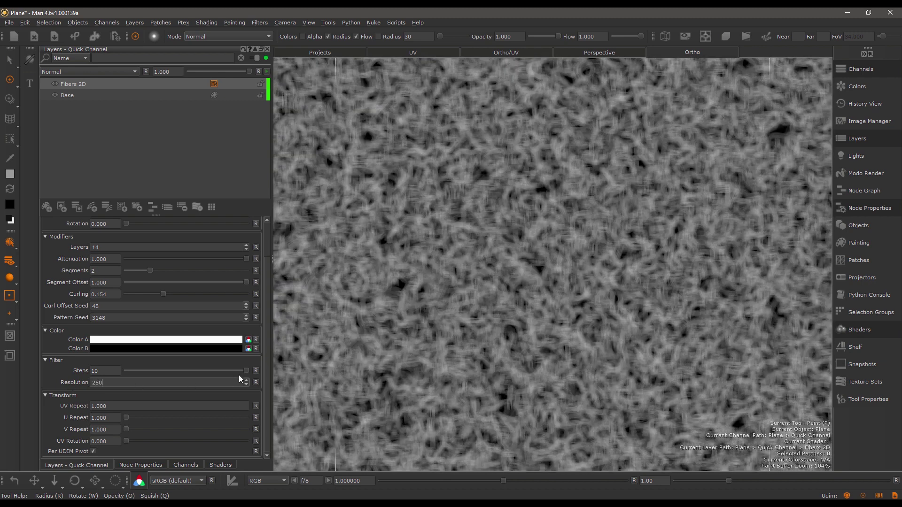
pyautogui.moveTo(240, 371); pyautogui.dragTo(155, 376)
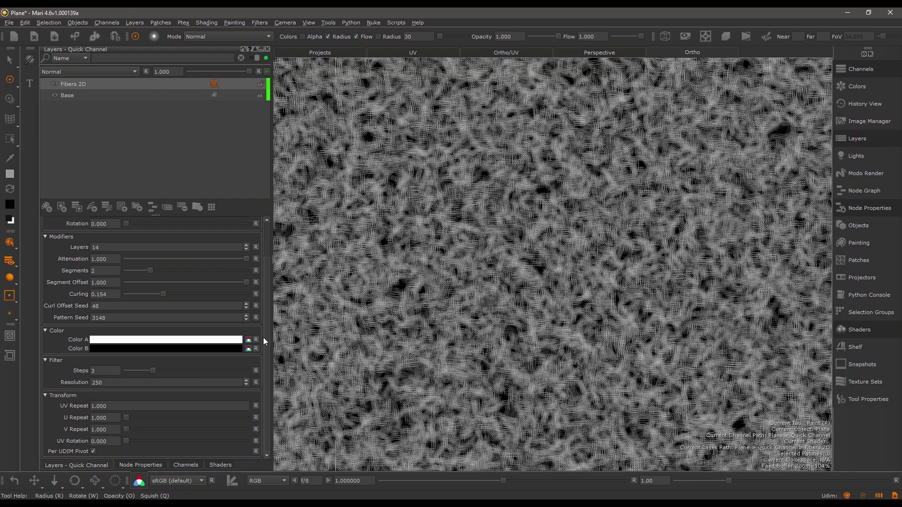
# Try UV Repeat 50 and 2, restore it to 1, then delete the Fibers 2D layer
pyautogui.doubleClick(96, 407)
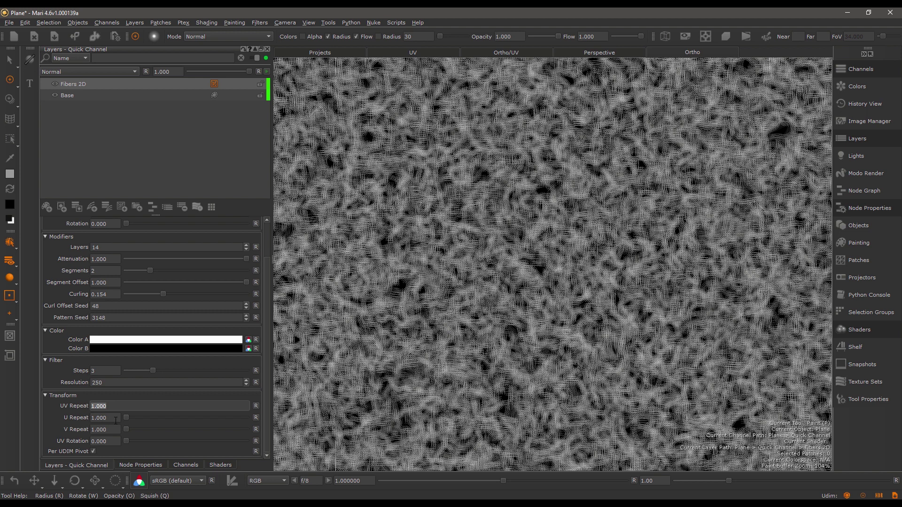
pyautogui.write('50')
pyautogui.press('Return')
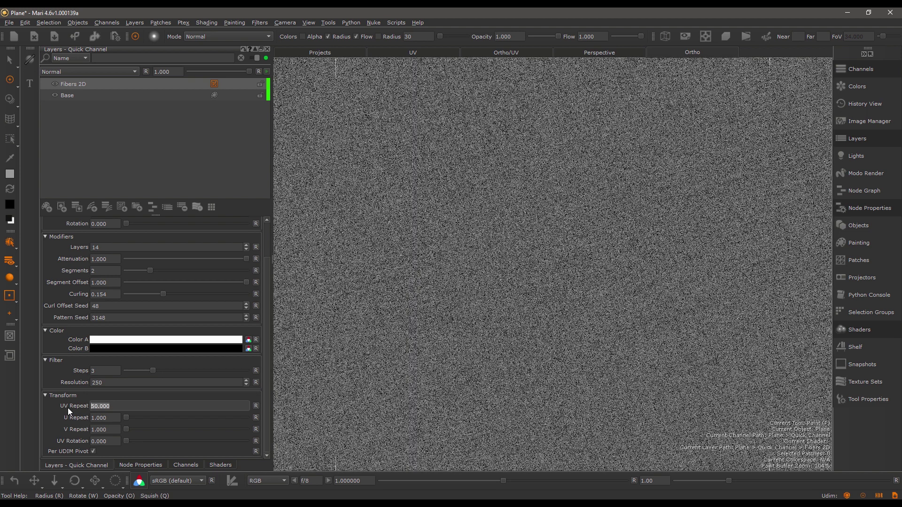
pyautogui.write('2')
pyautogui.press('Return')
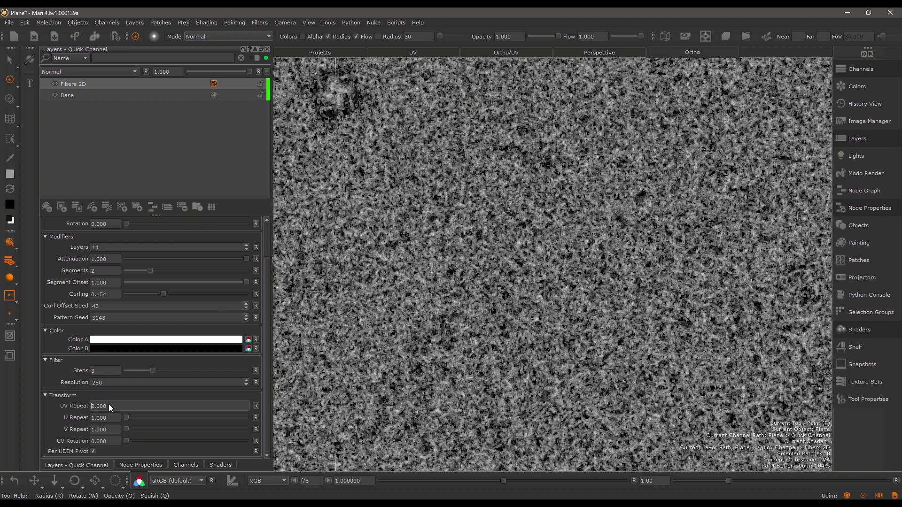
pyautogui.write('1')
pyautogui.press('Return')
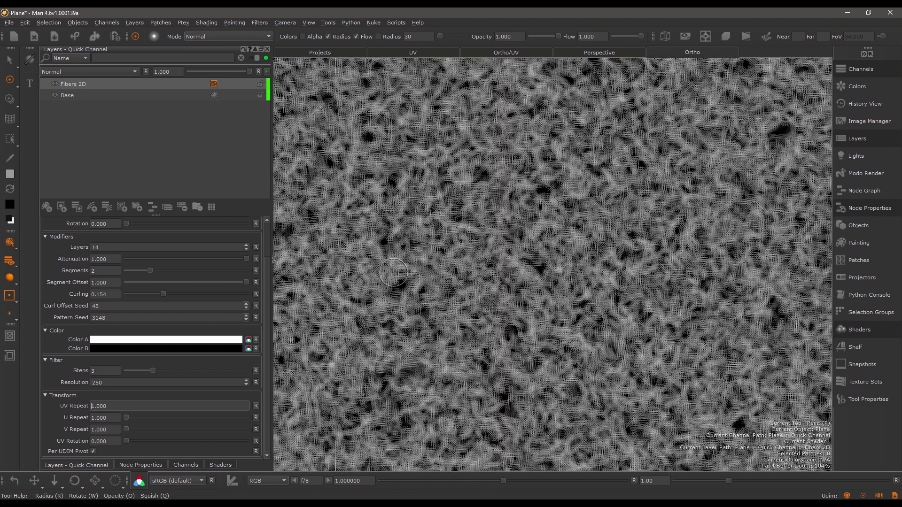
pyautogui.scroll(3, 152, 255)
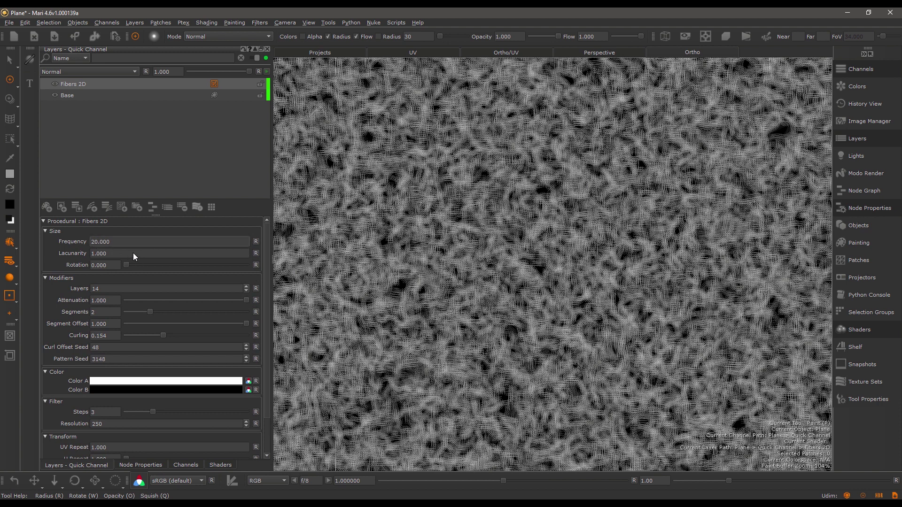
pyautogui.press('Delete')
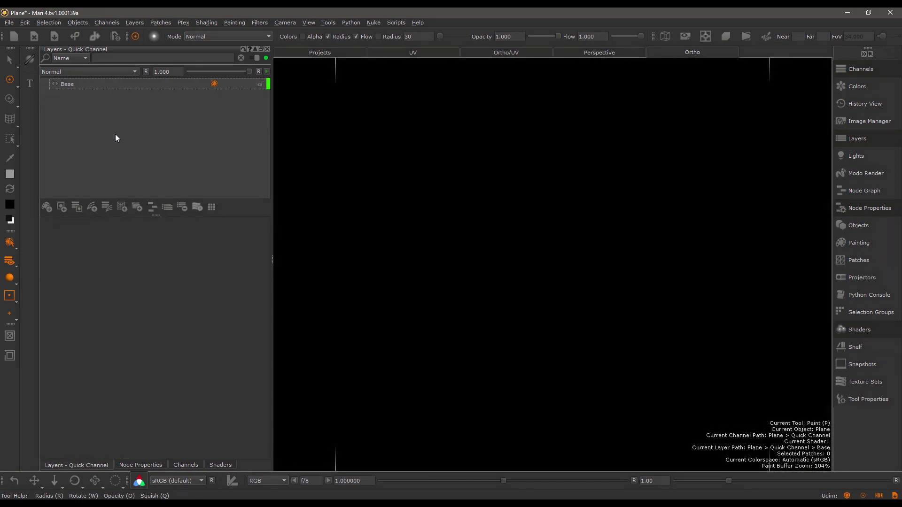
# Add a Circular Gradient 2D layer from Extension Pack > Generators
pyautogui.click(125, 206)
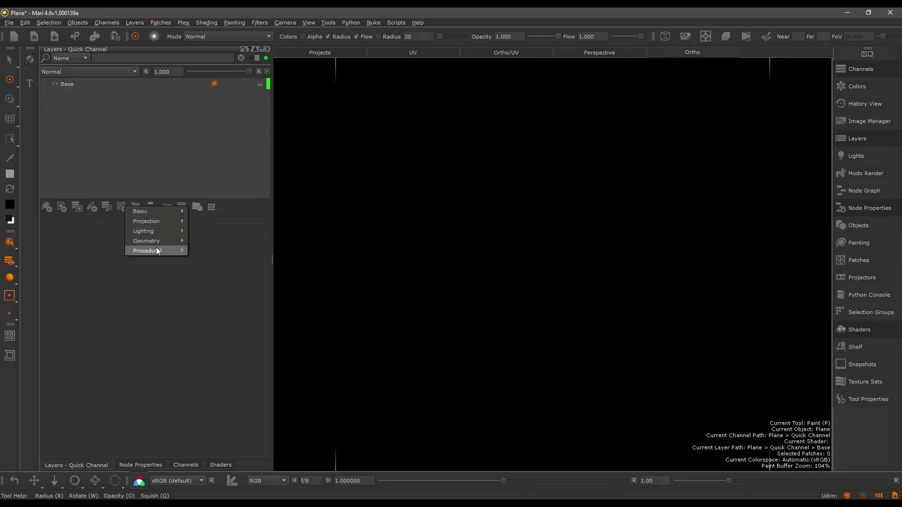
pyautogui.moveTo(156, 251)
pyautogui.moveTo(230, 252)
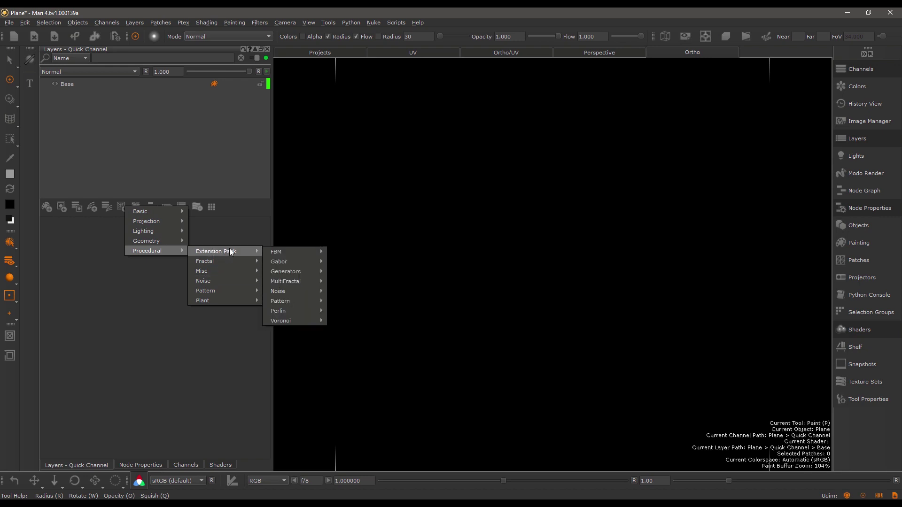
pyautogui.moveTo(296, 271)
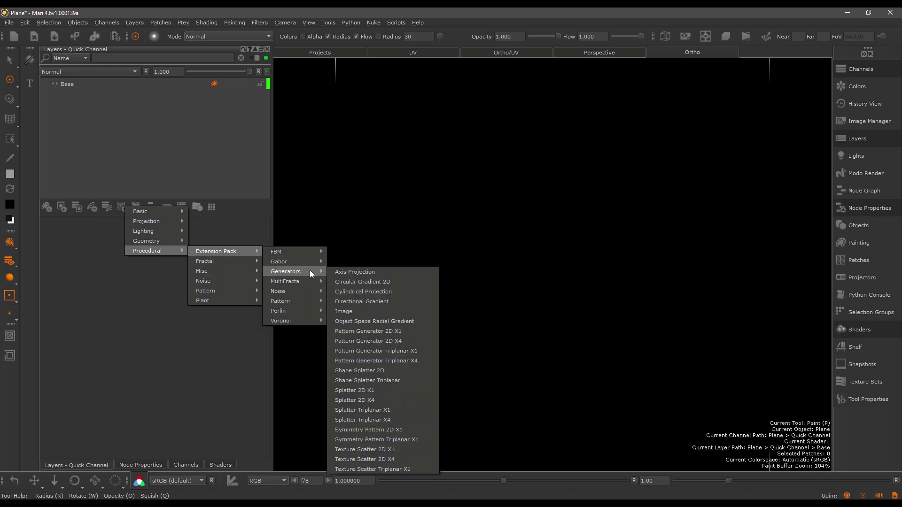
pyautogui.click(369, 281)
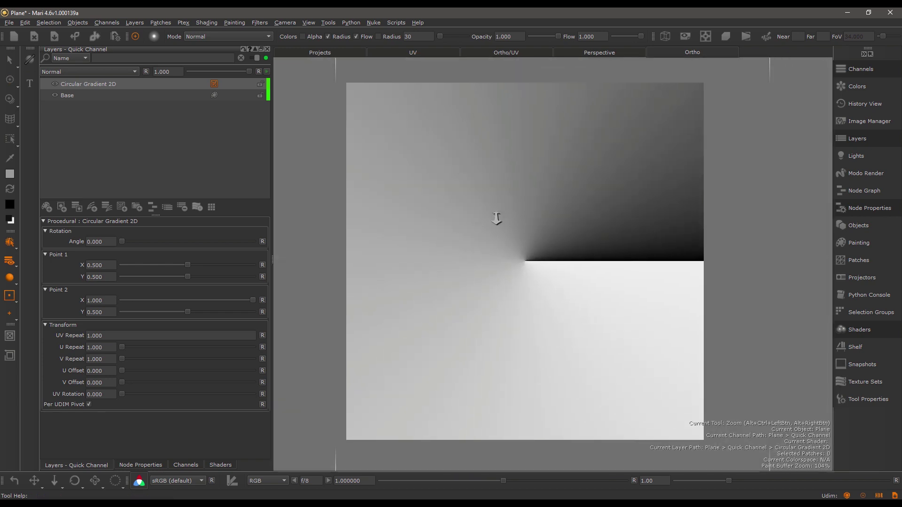
# Drag the gradient's Point sliders to rotate and tilt the gradient edge
pyautogui.moveTo(121, 242); pyautogui.dragTo(103, 246)
pyautogui.moveTo(188, 263); pyautogui.dragTo(174, 281)
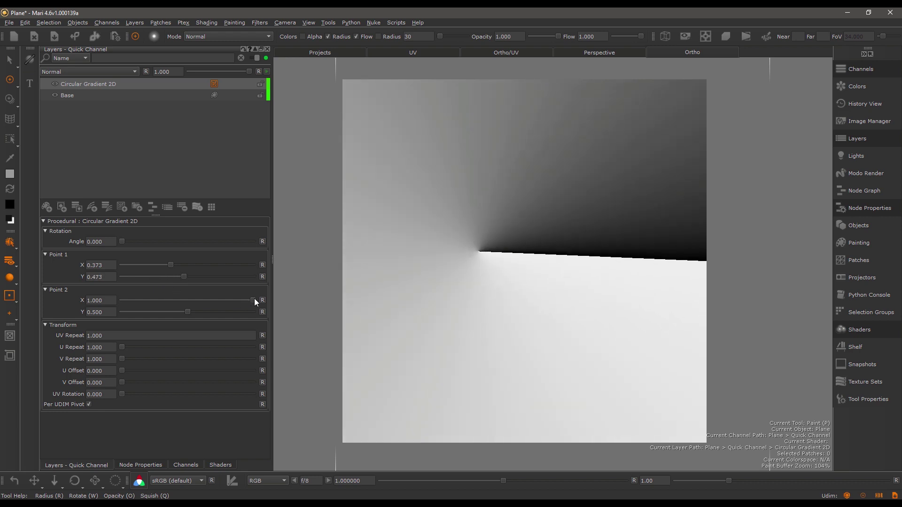
pyautogui.moveTo(255, 301)
pyautogui.mouseDown()
pyautogui.moveTo(144, 302)
pyautogui.moveTo(244, 304)
pyautogui.mouseUp()
pyautogui.moveTo(188, 312)
pyautogui.mouseDown()
pyautogui.moveTo(216, 312)
pyautogui.moveTo(176, 312)
pyautogui.mouseUp()
# Set UV Repeat to 5 for a 5×5 tiling and return Point 2 X to 1.000
pyautogui.click(96, 335)
pyautogui.write('5')
pyautogui.press('Return')
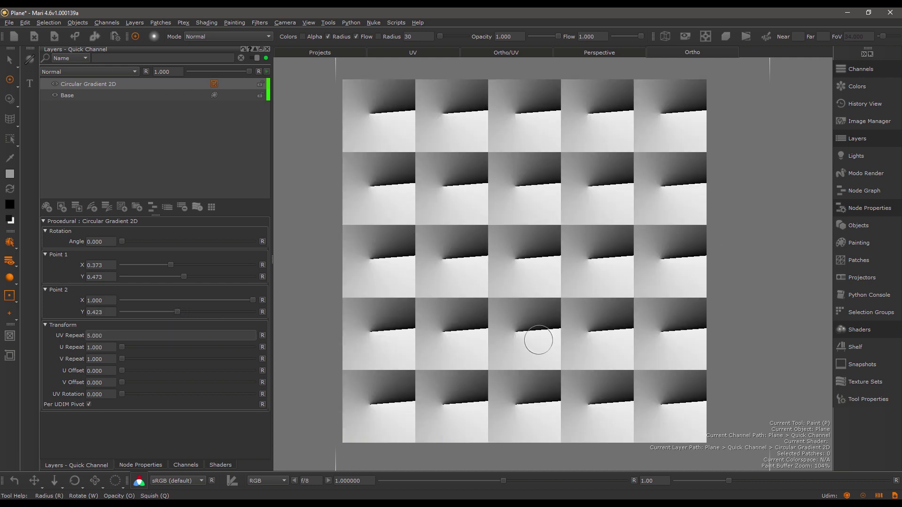
pyautogui.moveTo(124, 348)
pyautogui.mouseDown()
pyautogui.moveTo(135, 349)
pyautogui.moveTo(126, 348)
pyautogui.mouseUp()
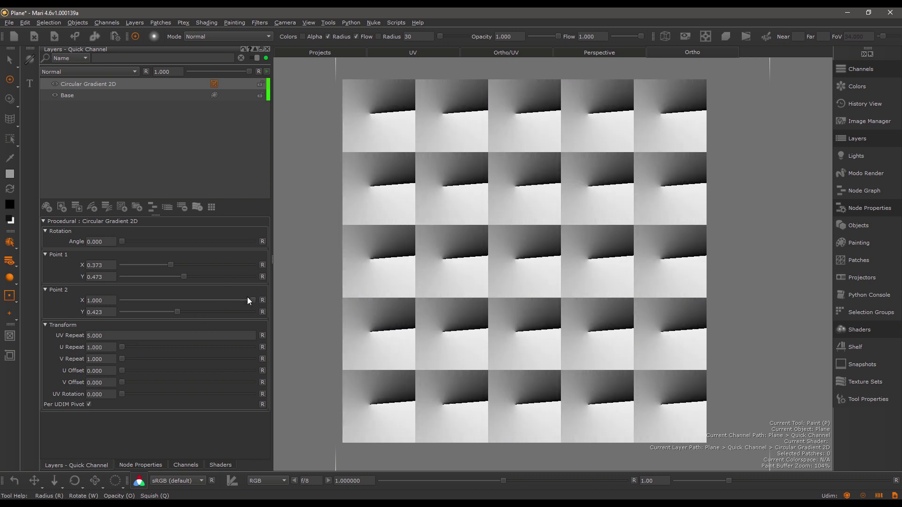
pyautogui.moveTo(248, 301); pyautogui.dragTo(258, 301)
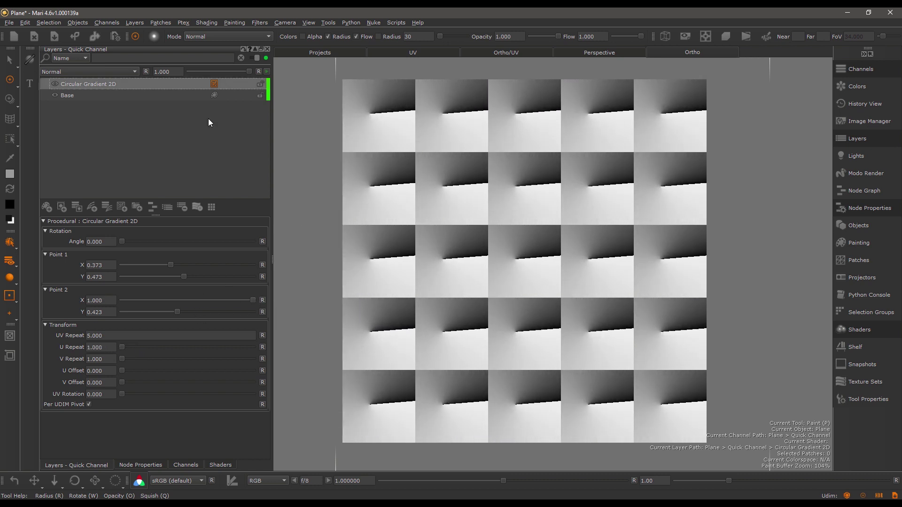
# Add a Histogram Scan adjustment and raise Position and Contrast for hard black-and-white tiles
pyautogui.rightClick(139, 85)
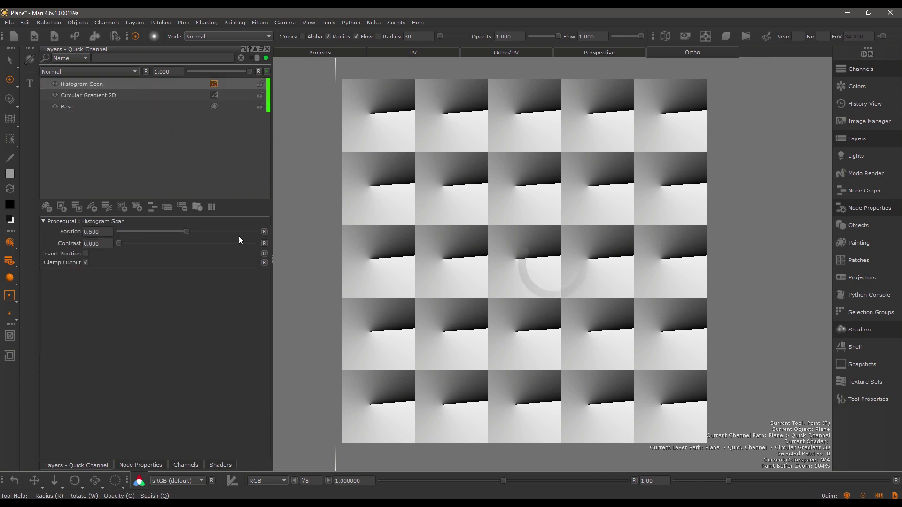
pyautogui.moveTo(187, 231); pyautogui.dragTo(250, 238)
pyautogui.moveTo(119, 244); pyautogui.dragTo(159, 213)
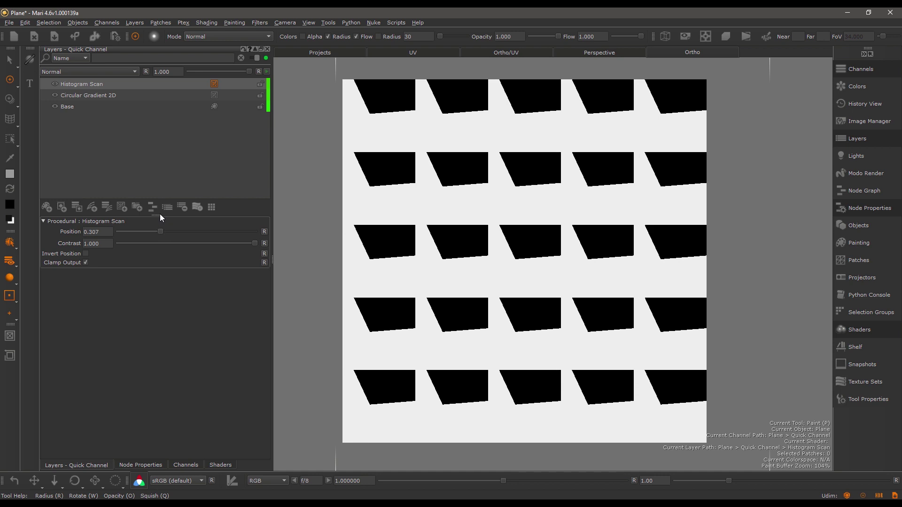
# Set the gradient's UV Repeat to 1 and drag Point X values into one large V shape
pyautogui.click(92, 94)
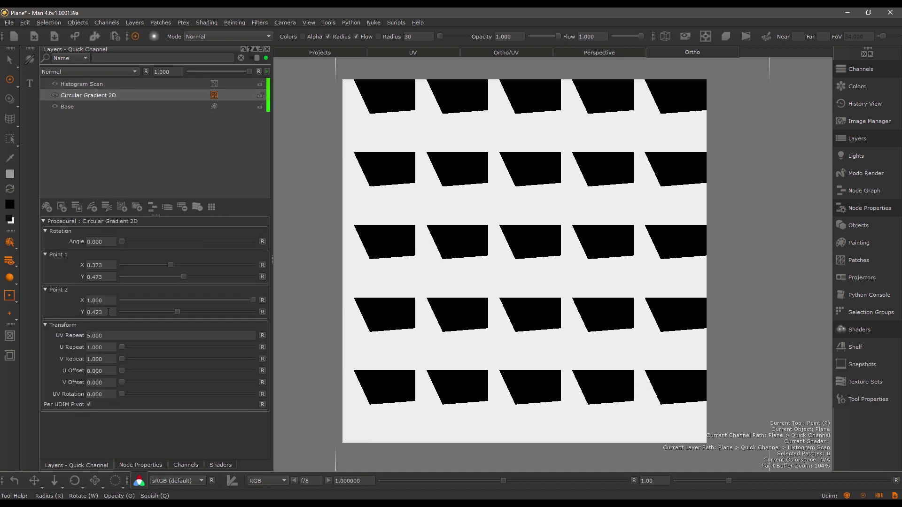
pyautogui.doubleClick(94, 335)
pyautogui.write('1')
pyautogui.press('Tab')
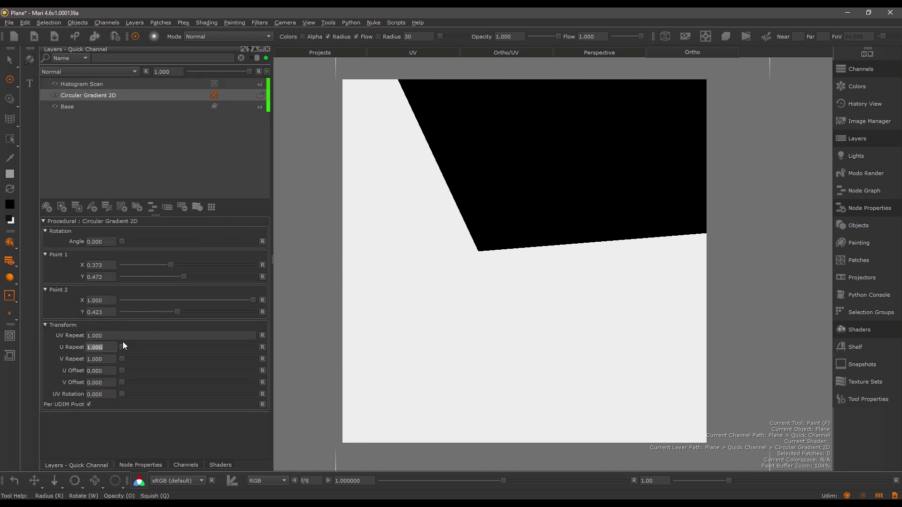
pyautogui.moveTo(170, 265)
pyautogui.mouseDown()
pyautogui.moveTo(196, 269)
pyautogui.moveTo(184, 270)
pyautogui.mouseUp()
pyautogui.moveTo(246, 299); pyautogui.dragTo(190, 297)
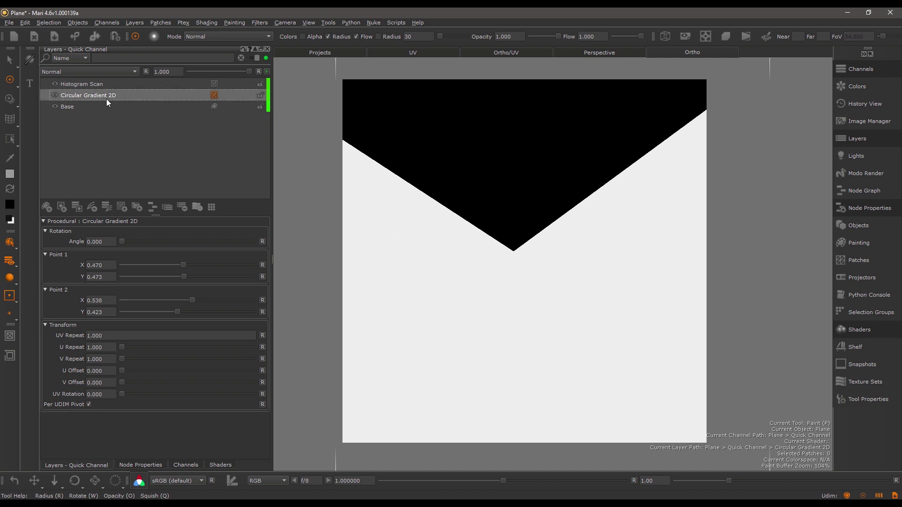
pyautogui.click(96, 83)
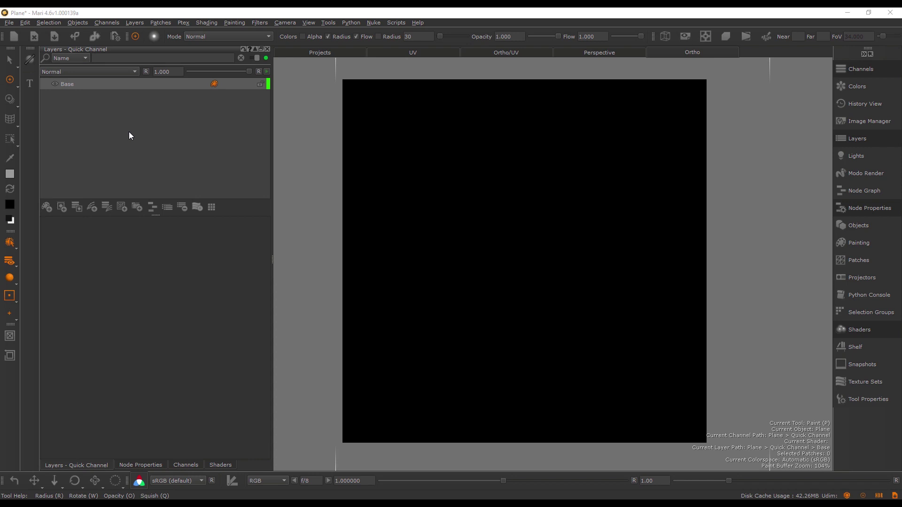
# Add a Procedural > Extension Pack > Noise > Noise Selector layer above Base
pyautogui.click(125, 206)
pyautogui.moveTo(147, 252)
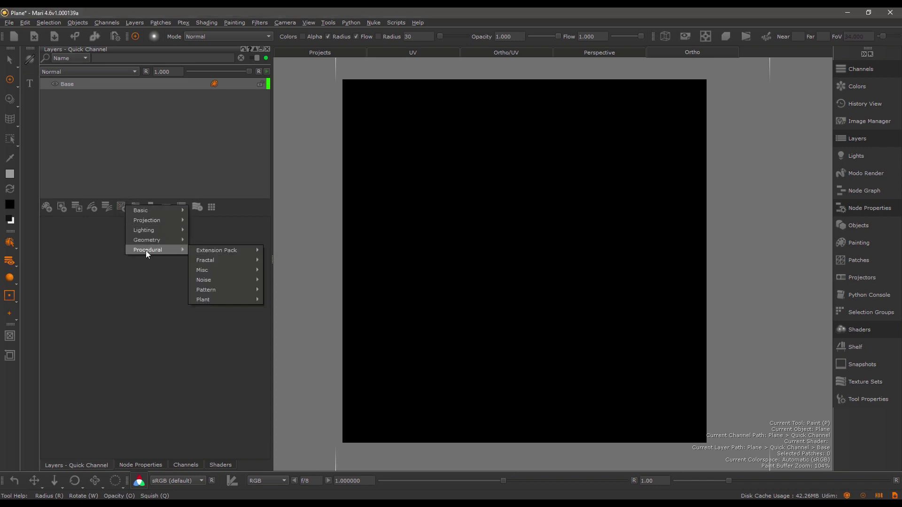
pyautogui.moveTo(216, 250)
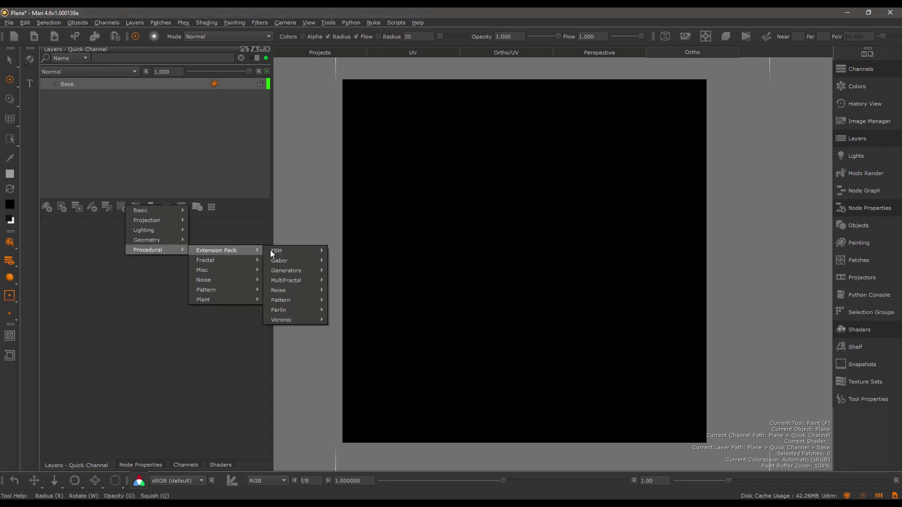
pyautogui.moveTo(289, 290)
pyautogui.click(368, 301)
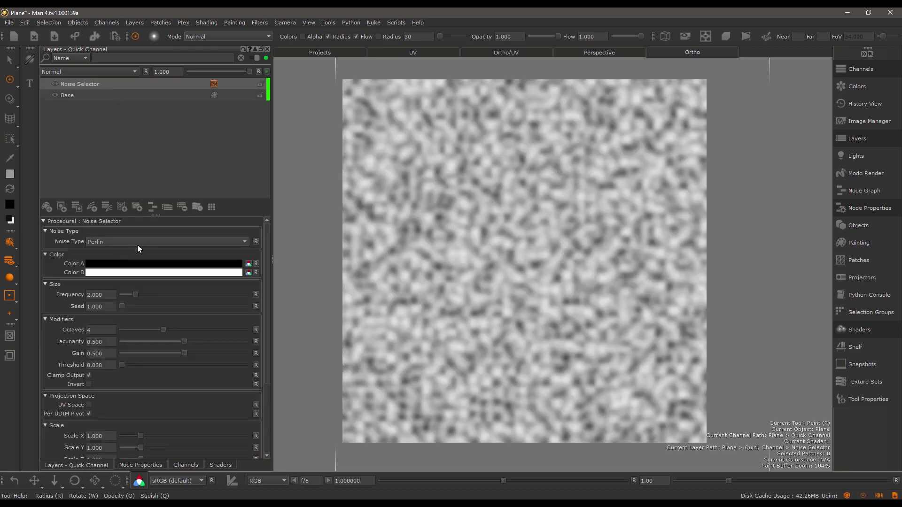
# Try Brownian, Ridged and Simplex noise types, return to Perlin, and lower Lacunarity to 0.328
pyautogui.click(124, 242)
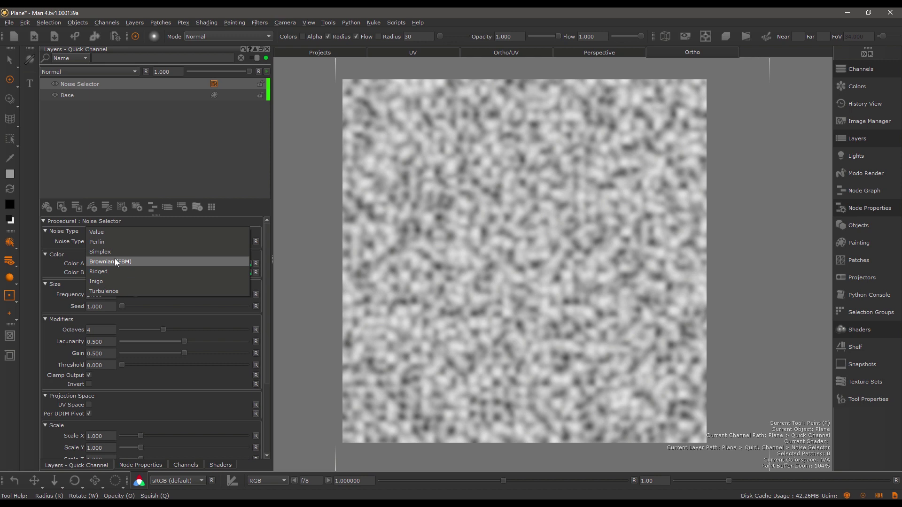
pyautogui.click(114, 258)
pyautogui.click(119, 240)
pyautogui.click(117, 253)
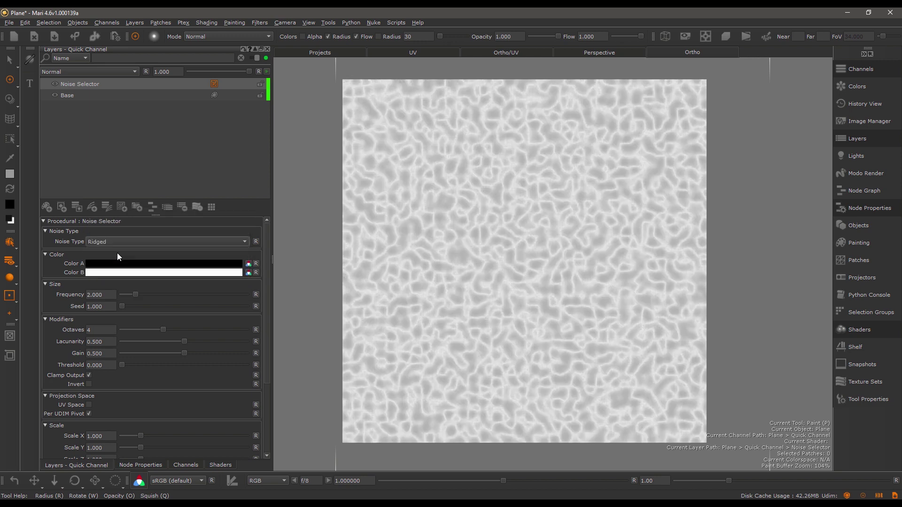
pyautogui.click(129, 241)
pyautogui.click(126, 221)
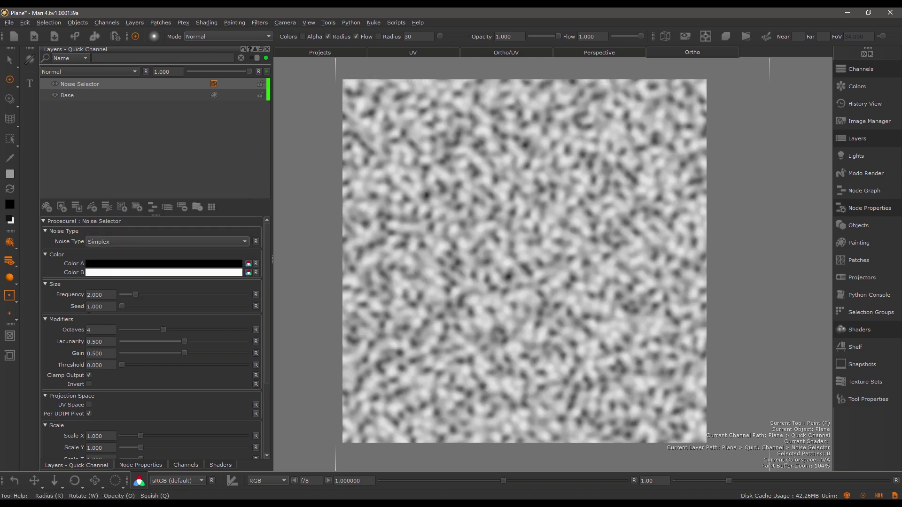
pyautogui.click(120, 241)
pyautogui.click(120, 233)
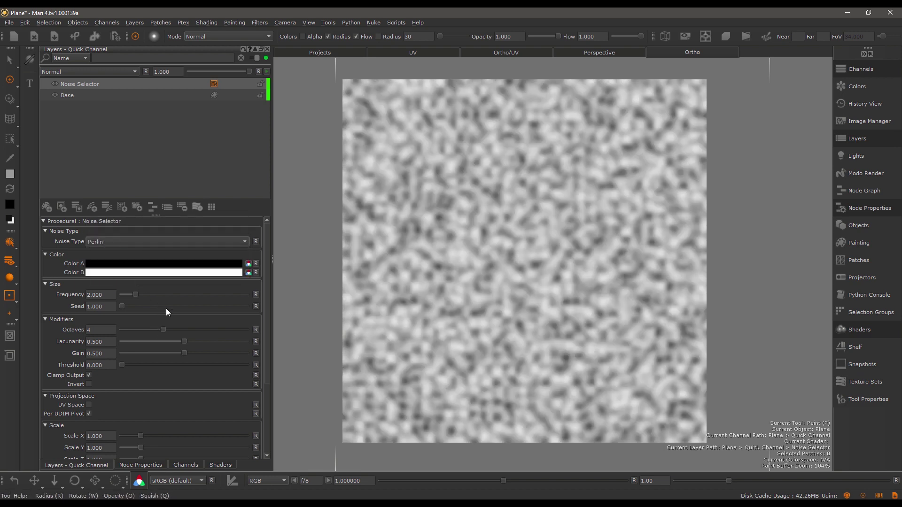
pyautogui.moveTo(165, 331)
pyautogui.mouseDown()
pyautogui.moveTo(201, 334)
pyautogui.moveTo(162, 340)
pyautogui.mouseUp()
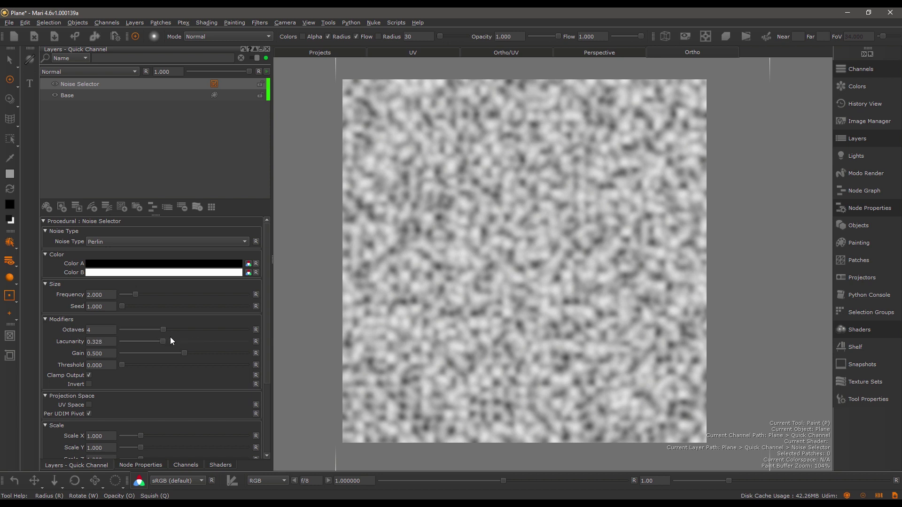
pyautogui.click(91, 84)
pyautogui.click(863, 191)
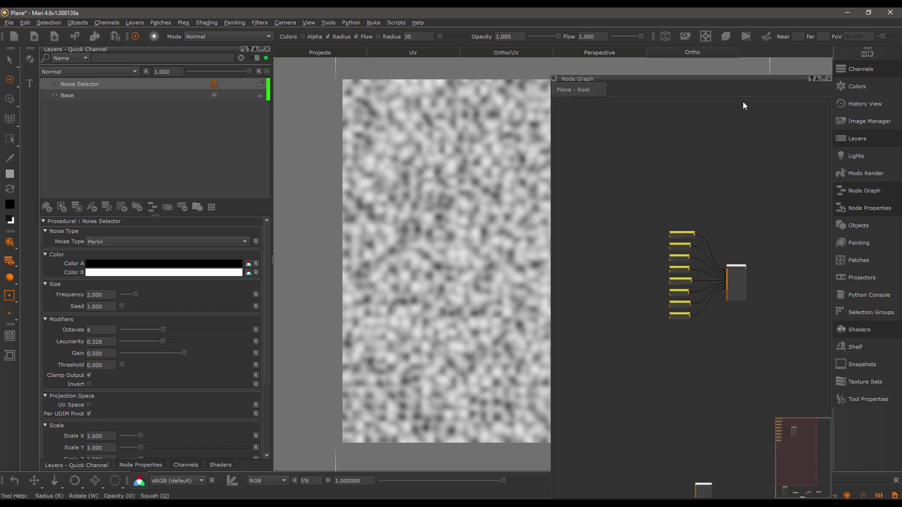
pyautogui.scroll(5, 757, 212)
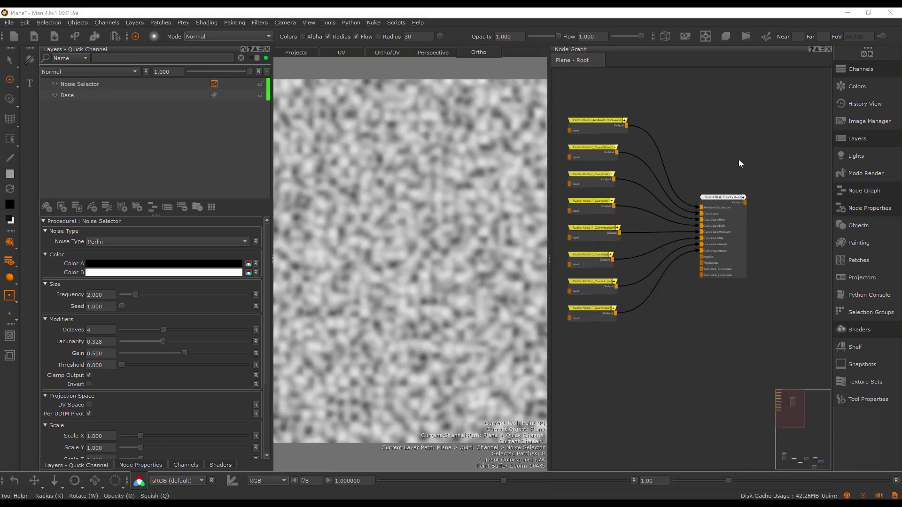
pyautogui.rightClick(677, 118)
pyautogui.moveTo(708, 160)
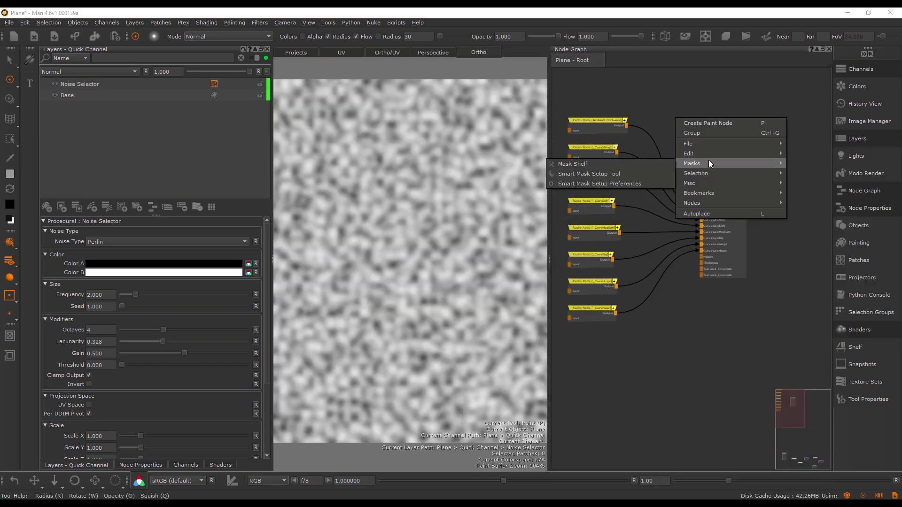
pyautogui.click(647, 165)
pyautogui.click(554, 135)
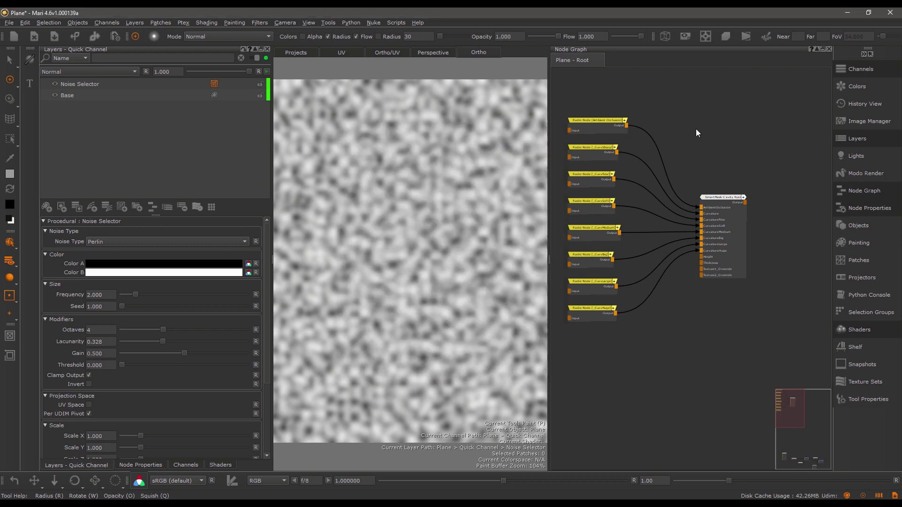
pyautogui.click(729, 199)
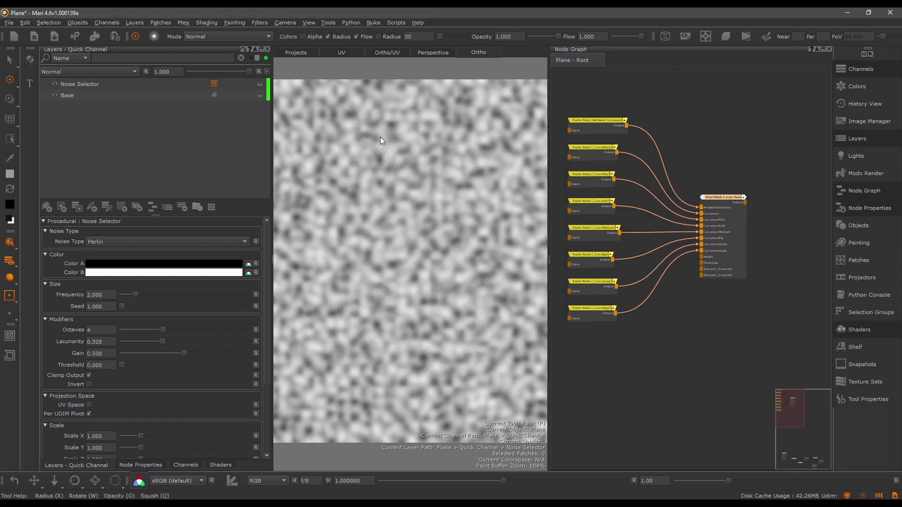
pyautogui.click(59, 108)
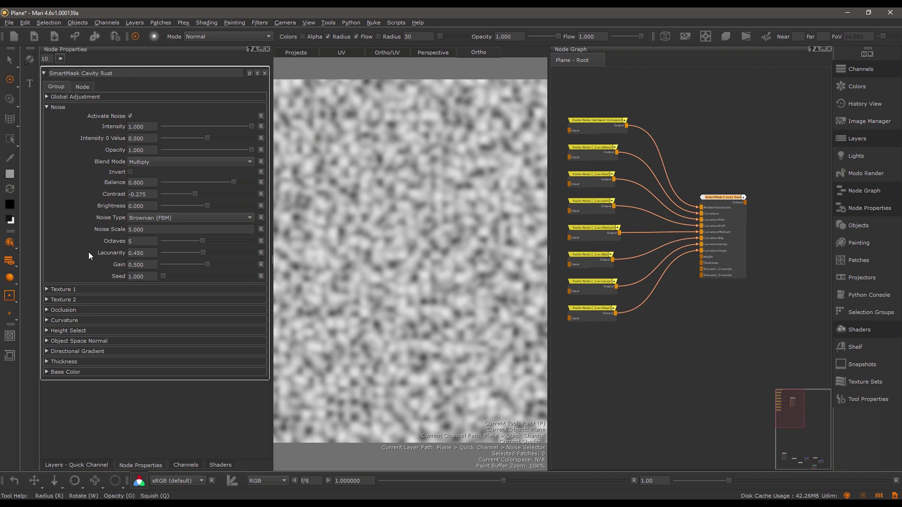
pyautogui.click(675, 133)
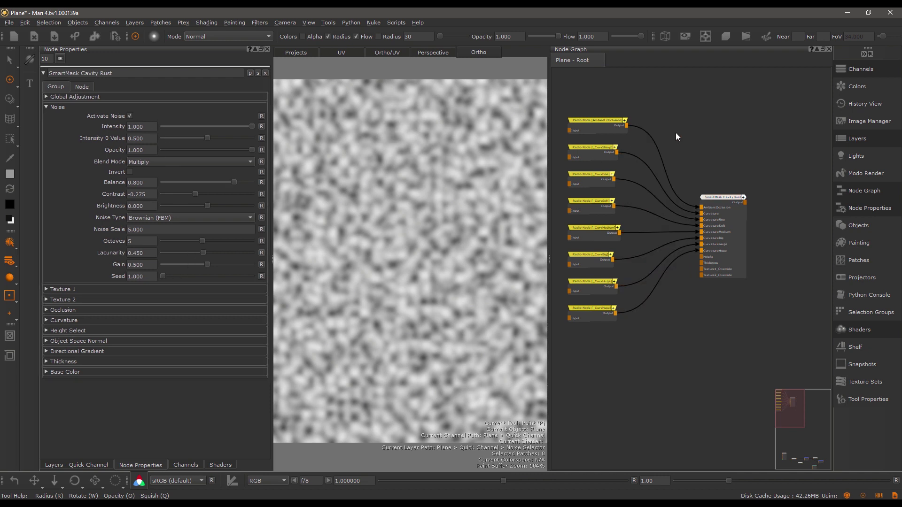
# Open the SmartMask Cavity Rust group, zoom into its Noise section, and check the Noise Type list unchanged
pyautogui.click(724, 199)
pyautogui.doubleClick(724, 198)
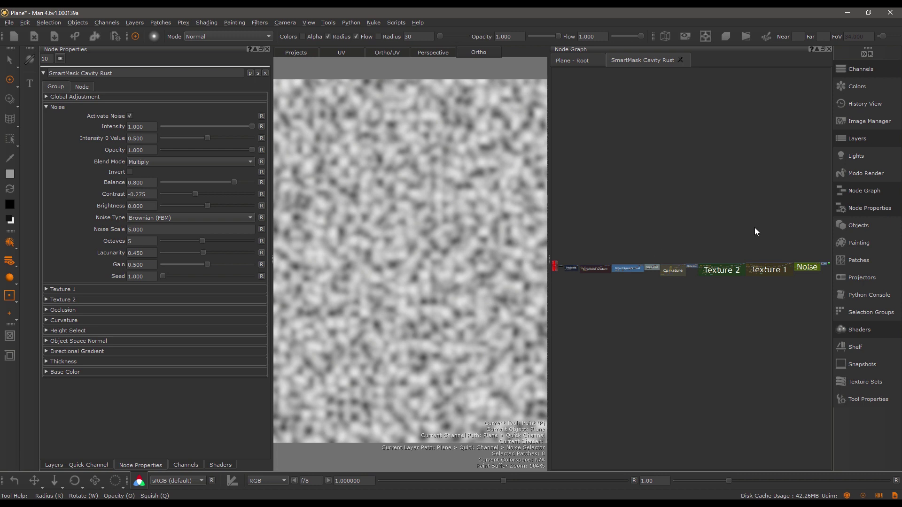
pyautogui.scroll(5, 692, 228)
pyautogui.scroll(5, 599, 206)
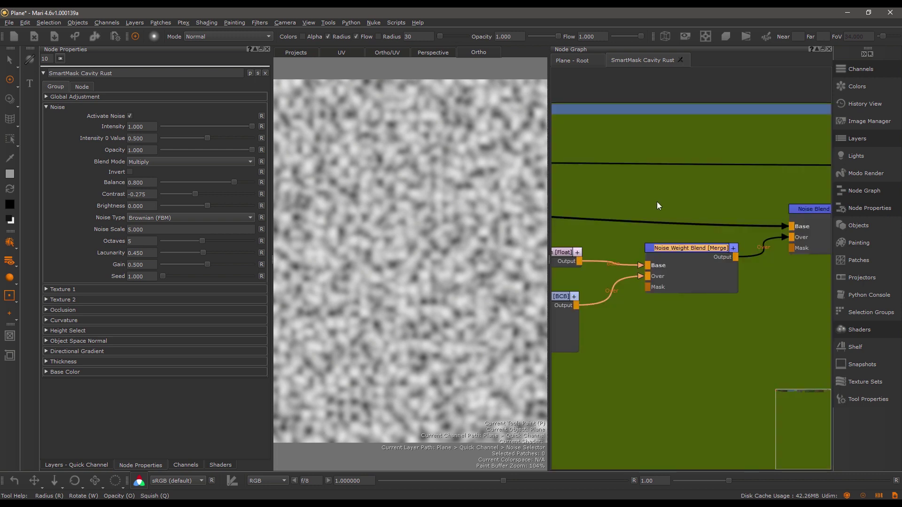
pyautogui.moveTo(657, 201); pyautogui.dragTo(658, 247, button='middle')
pyautogui.scroll(5, 721, 289)
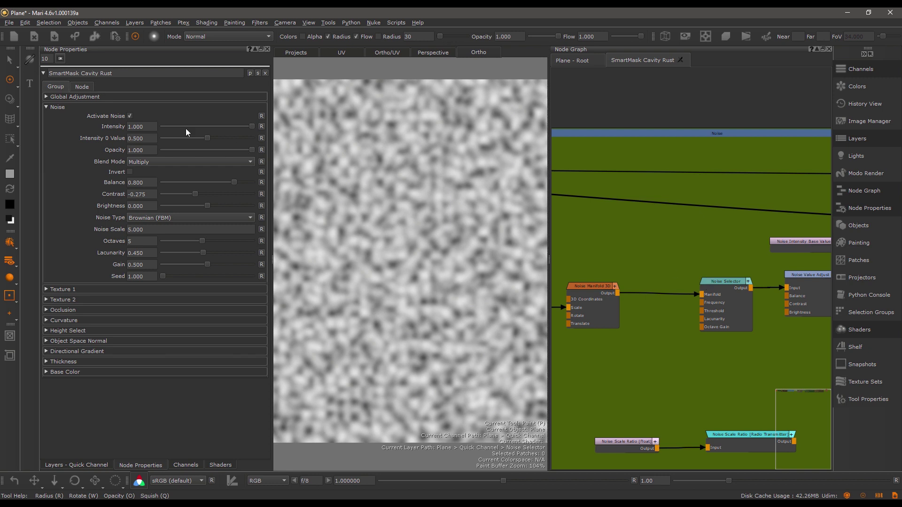
pyautogui.click(170, 218)
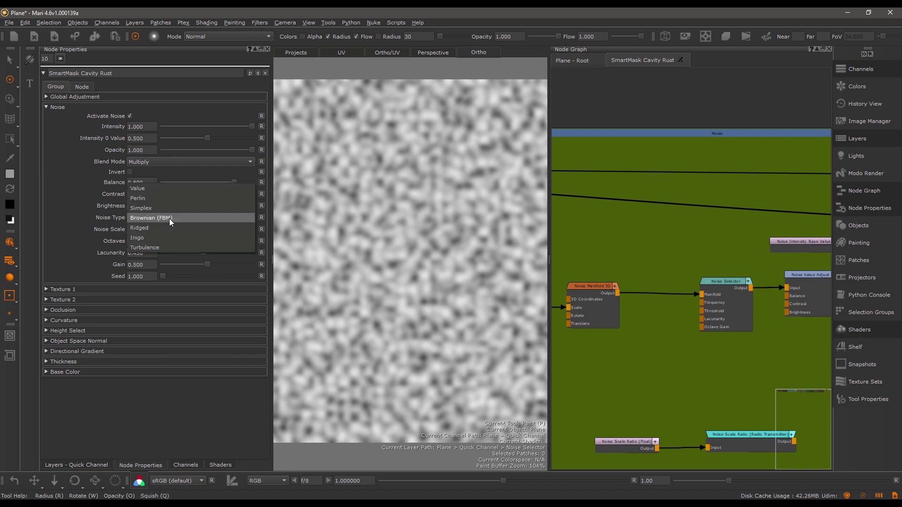
pyautogui.click(101, 211)
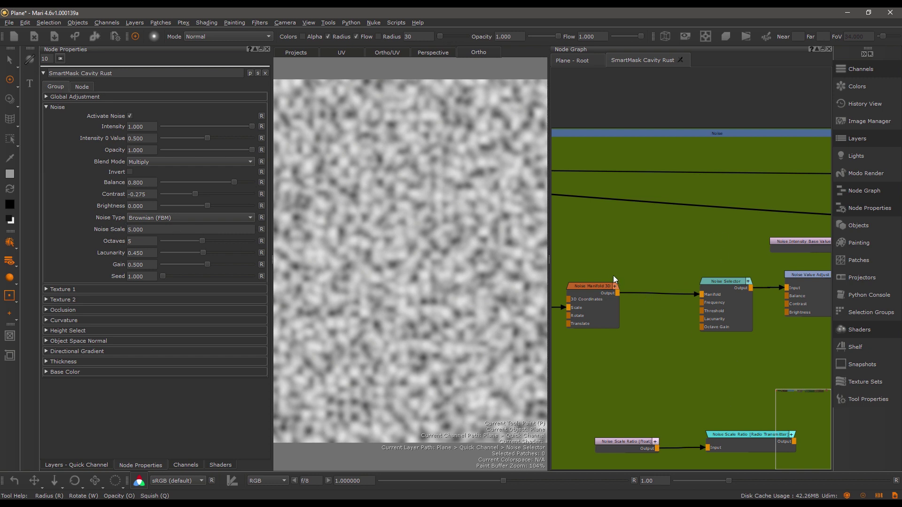
# Return to the Plane - Root graph and check the noise type, keeping Brownian (FBM)
pyautogui.scroll(-3, 583, 75)
pyautogui.click(577, 60)
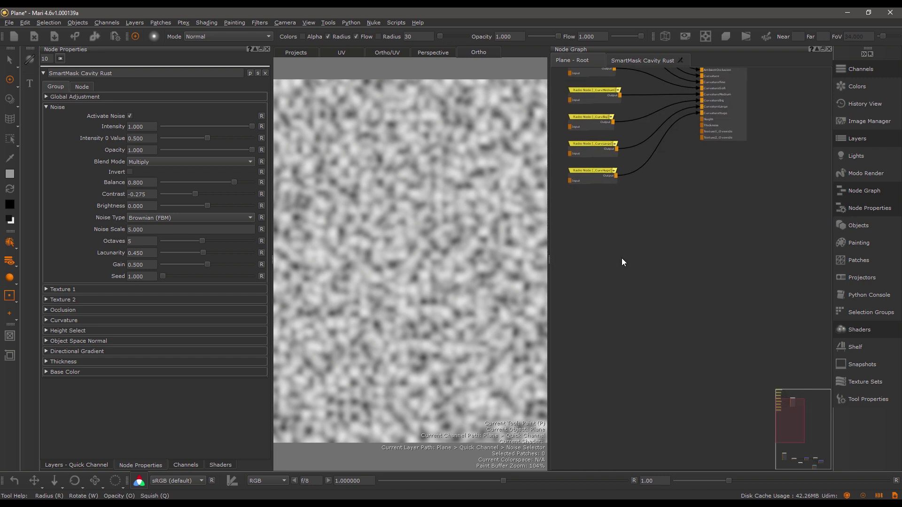
pyautogui.click(163, 217)
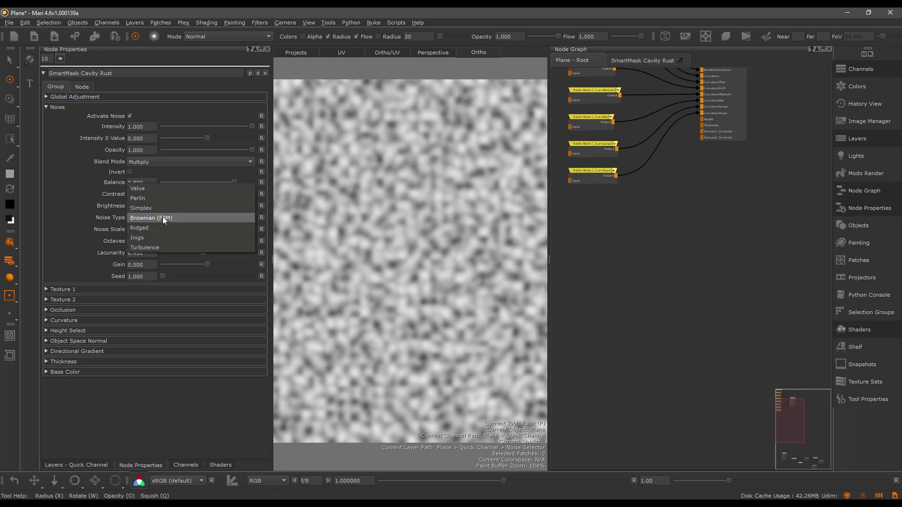
pyautogui.click(153, 218)
# Create a Ridged Multi Noise node via 'ridg', set its type to Ridged, and wire its output downstream
pyautogui.press('Tab')
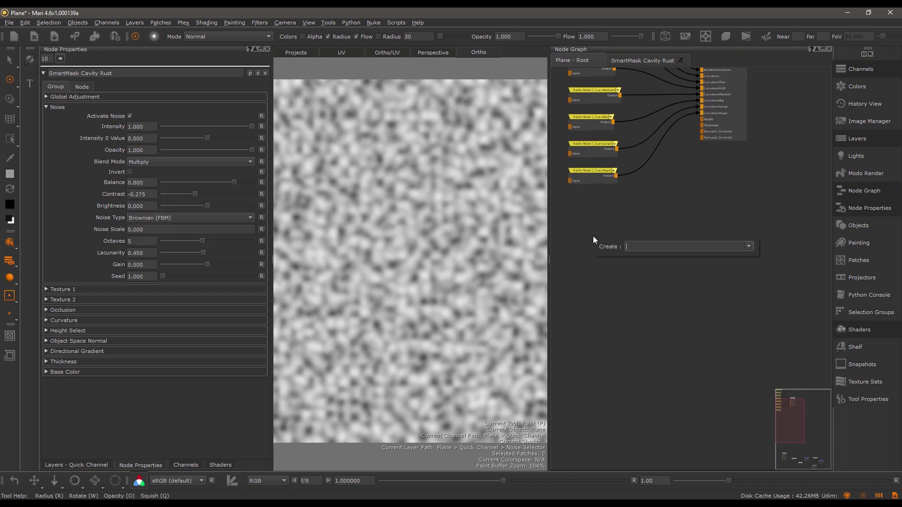
pyautogui.write('ridg')
pyautogui.press('Return')
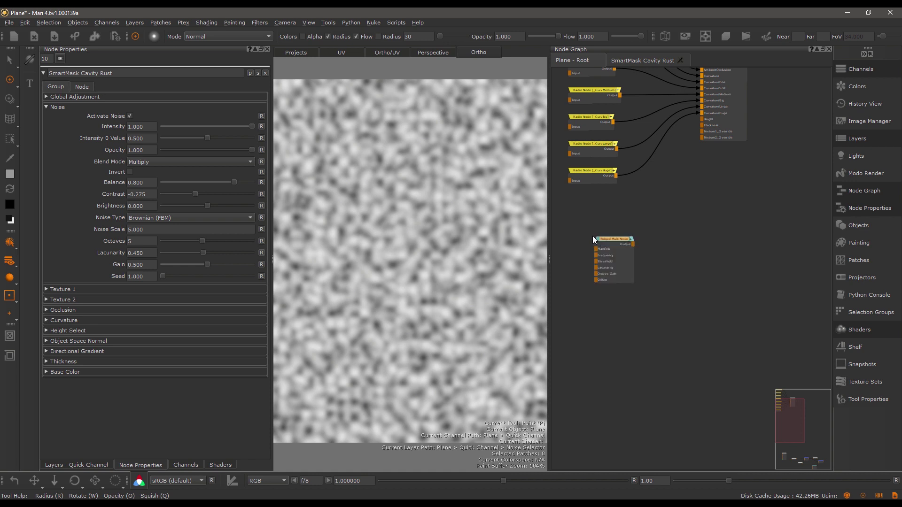
pyautogui.click(150, 217)
pyautogui.click(143, 226)
pyautogui.moveTo(633, 244); pyautogui.dragTo(651, 426)
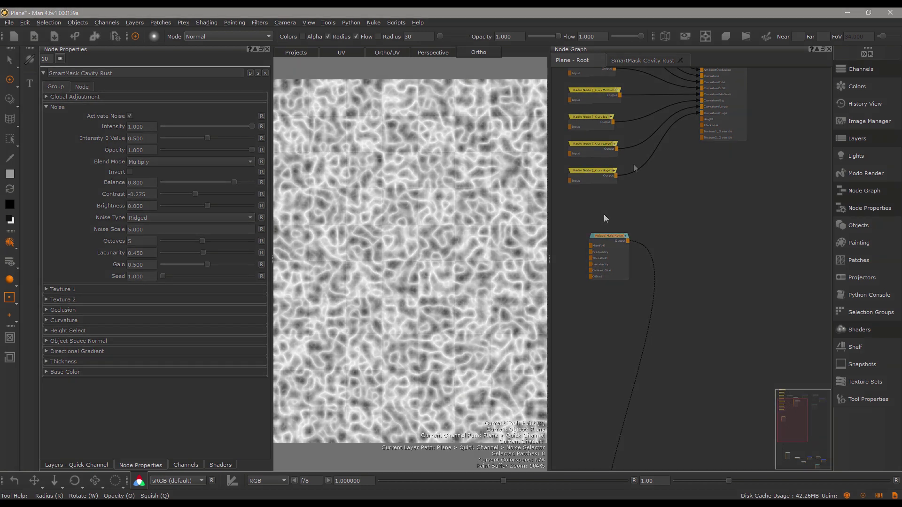
# Clear the graph, add a Basic > Extension Pack > Float node, and plug it into the plane's output
pyautogui.hotkey('ctrl', 'z')
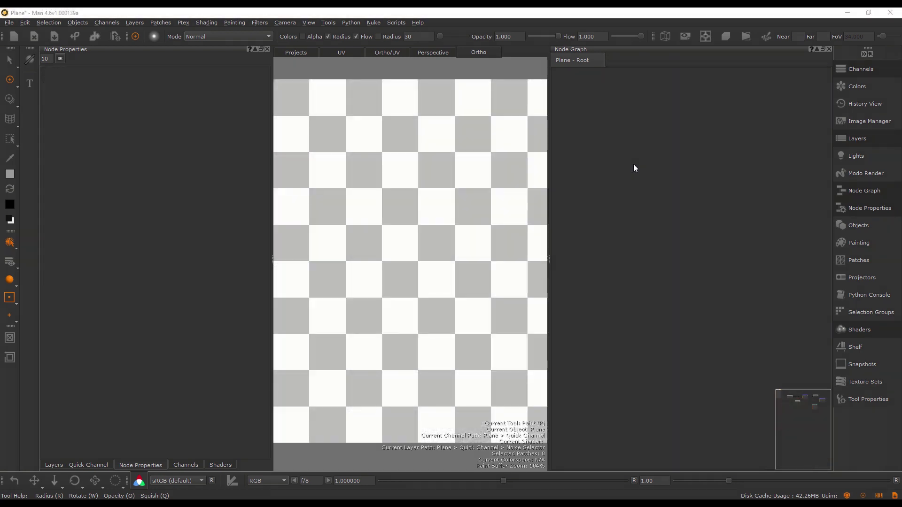
pyautogui.rightClick(586, 134)
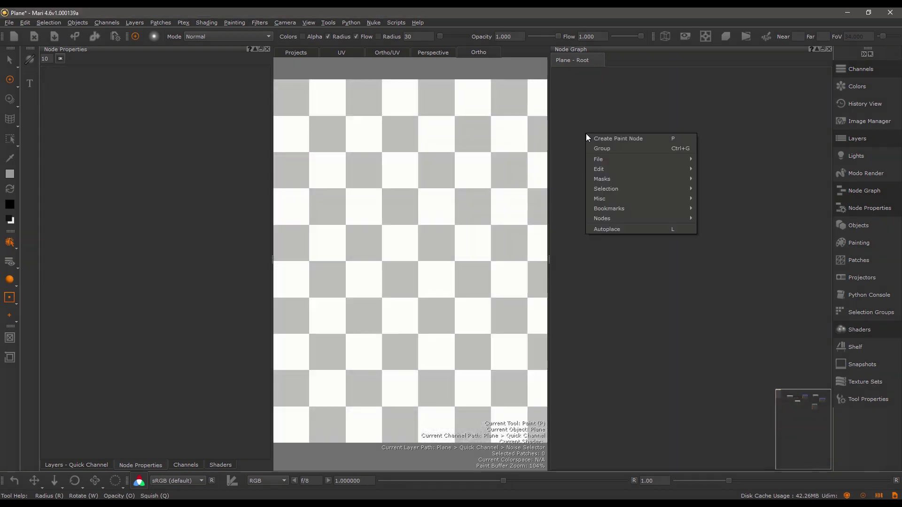
pyautogui.moveTo(609, 219)
pyautogui.moveTo(709, 230)
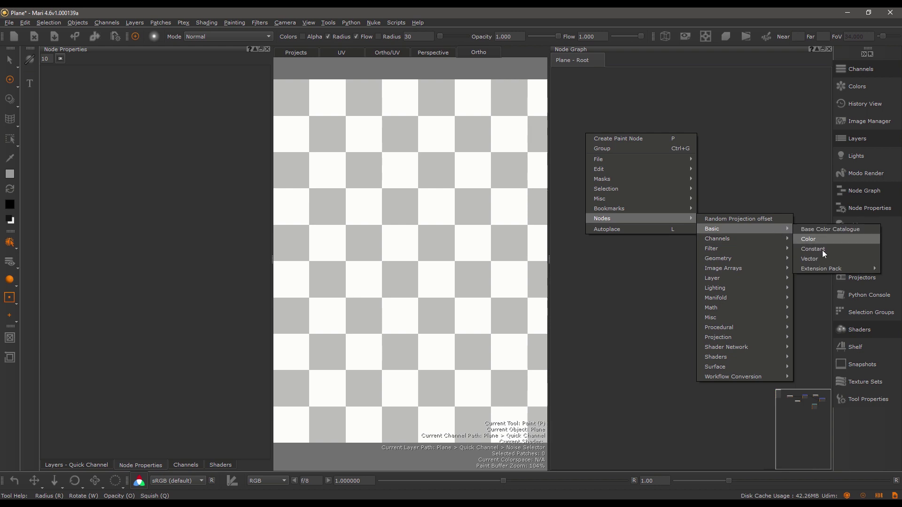
pyautogui.moveTo(814, 271)
pyautogui.click(747, 278)
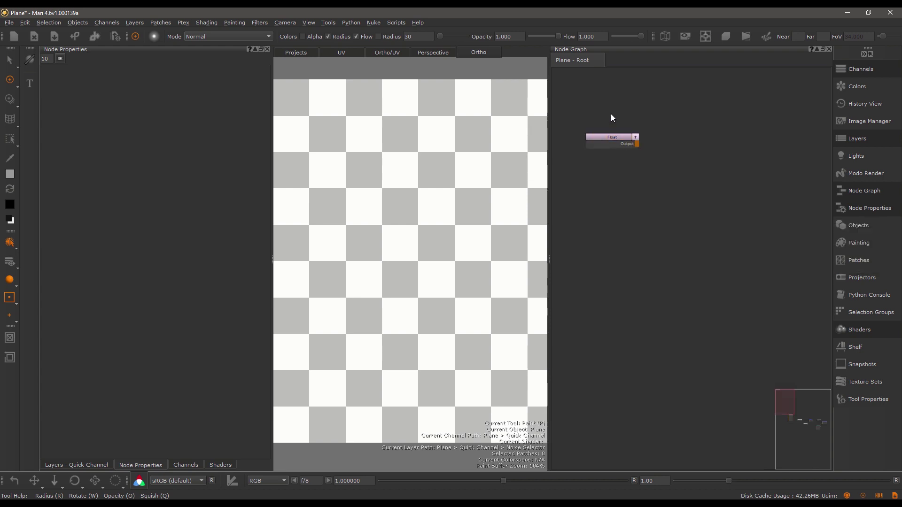
pyautogui.click(609, 139)
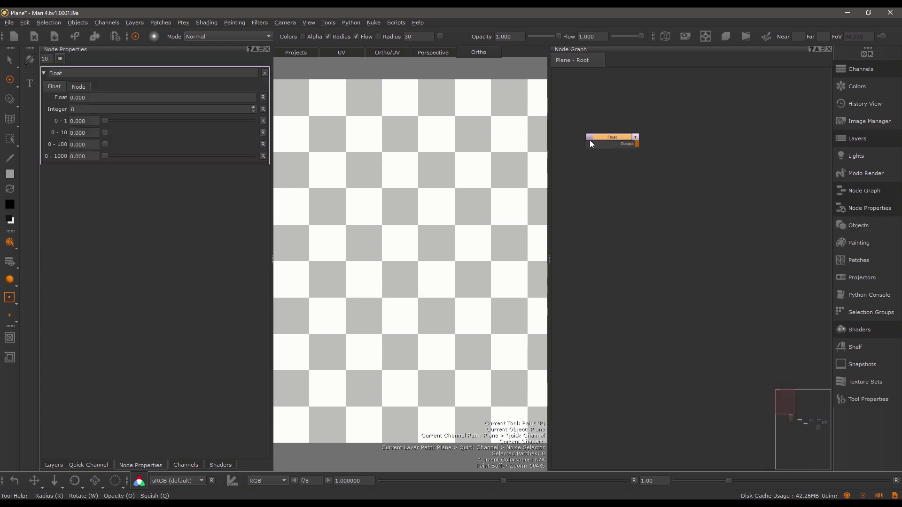
pyautogui.moveTo(608, 136); pyautogui.dragTo(734, 469)
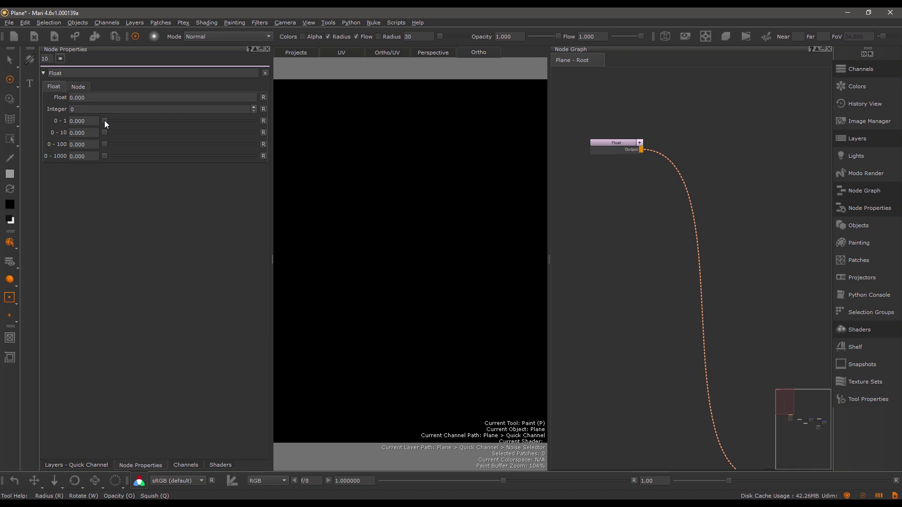
# Try Float values of 0.2 (0-1) and 0.5 (0-10), then reset the 0-10 value to zero
pyautogui.moveTo(105, 120); pyautogui.dragTo(87, 128)
pyautogui.click(80, 123)
pyautogui.write('0.2')
pyautogui.press('Return')
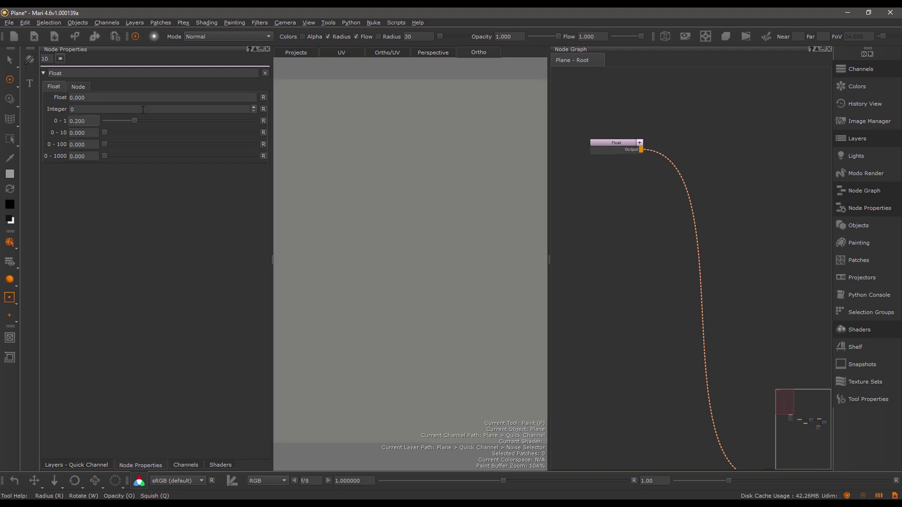
pyautogui.click(92, 133)
pyautogui.write('0.5')
pyautogui.press('Return')
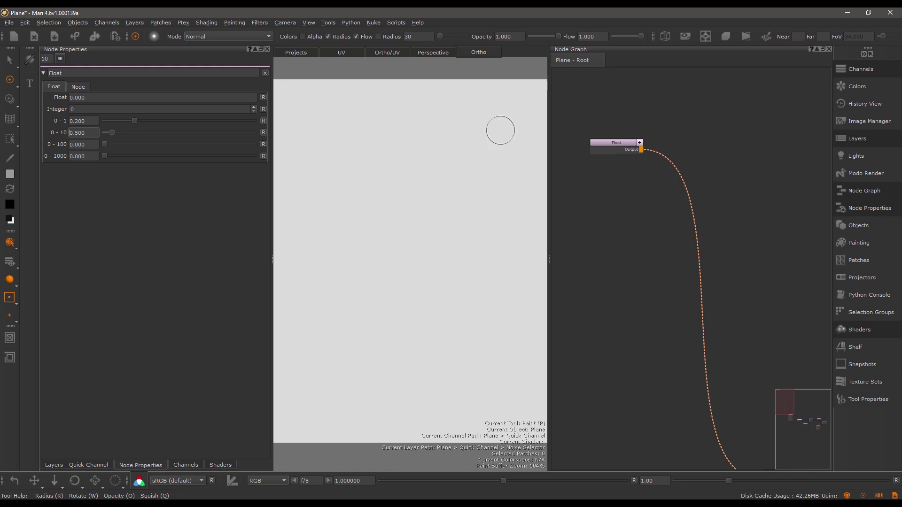
pyautogui.moveTo(111, 131)
pyautogui.mouseDown()
pyautogui.moveTo(100, 132)
pyautogui.moveTo(109, 121)
pyautogui.mouseUp()
# Zero the Float's 0-1 value, then create a Float-3 node and plug it into the output instead
pyautogui.click(600, 215)
pyautogui.press('Tab')
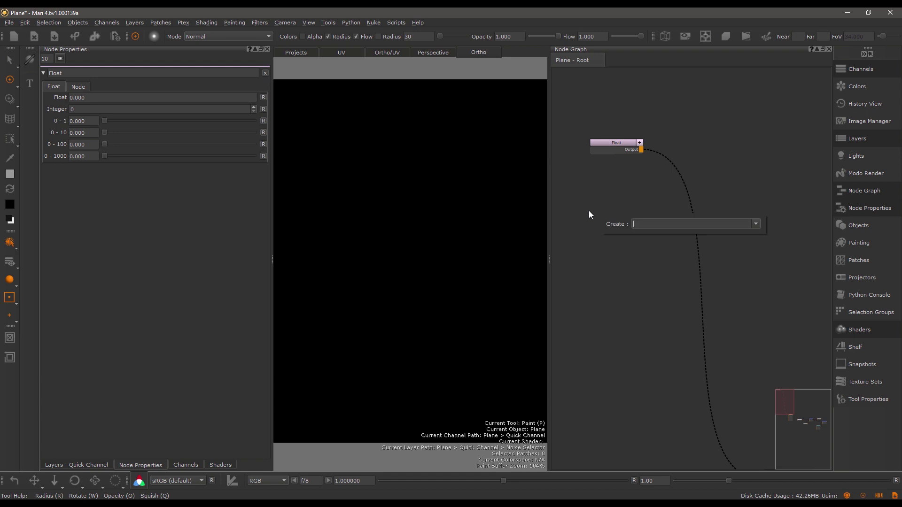
pyautogui.write('float')
pyautogui.press('Return')
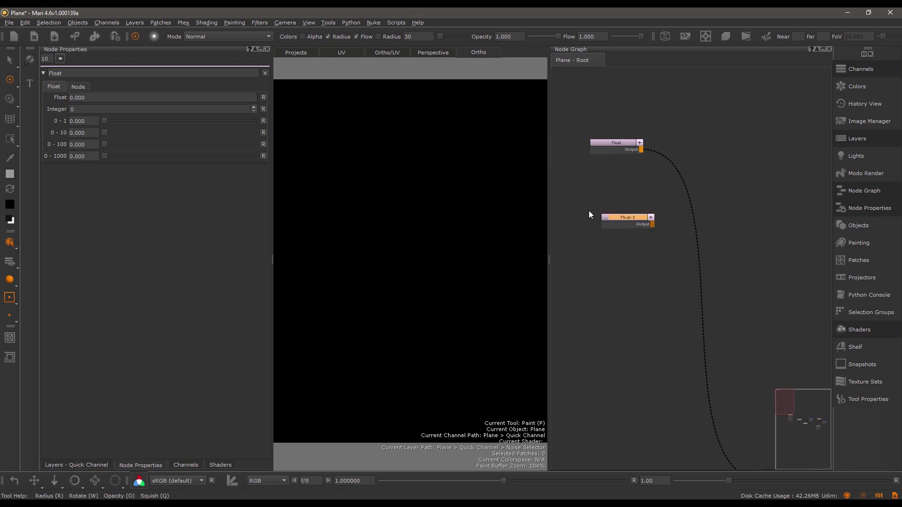
pyautogui.doubleClick(625, 217)
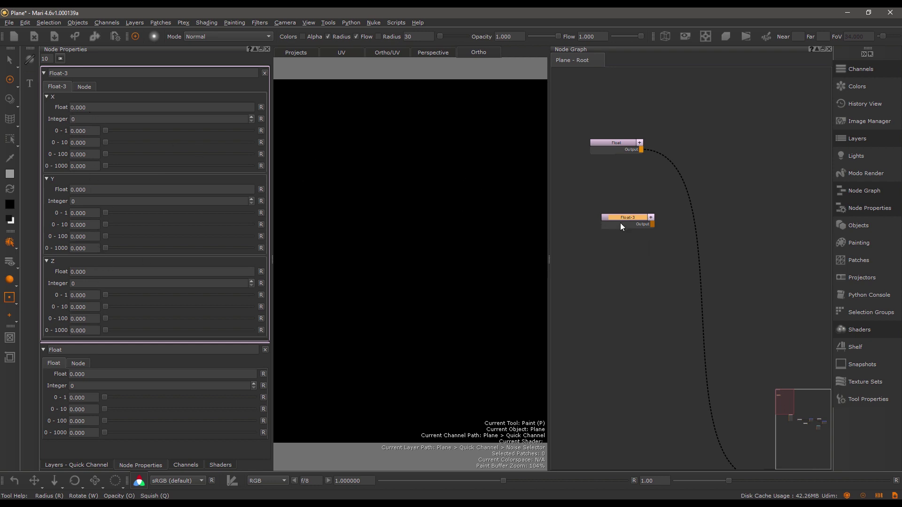
pyautogui.moveTo(620, 225); pyautogui.dragTo(609, 215)
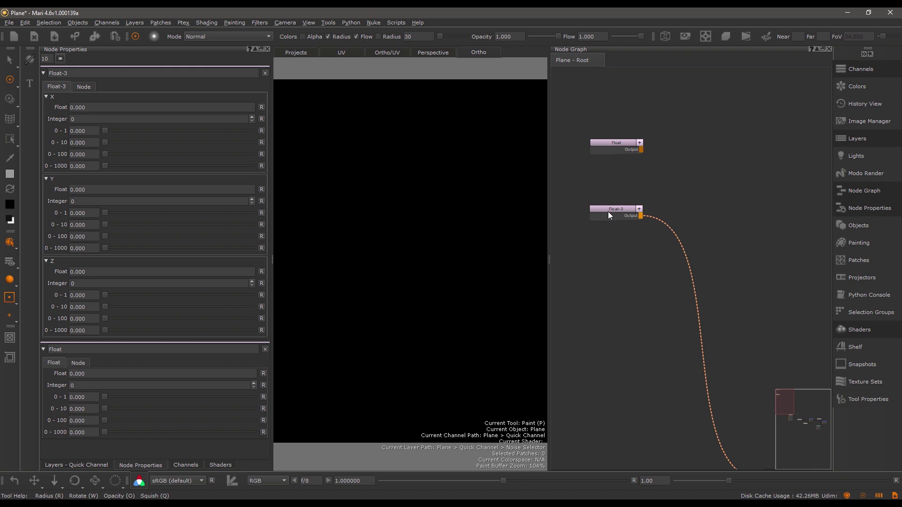
# Set Float-3's X, Y and Z 0-1 values to 0.5, 0.2 and 0.1
pyautogui.doubleClick(83, 130)
pyautogui.write('0.5')
pyautogui.press('Return')
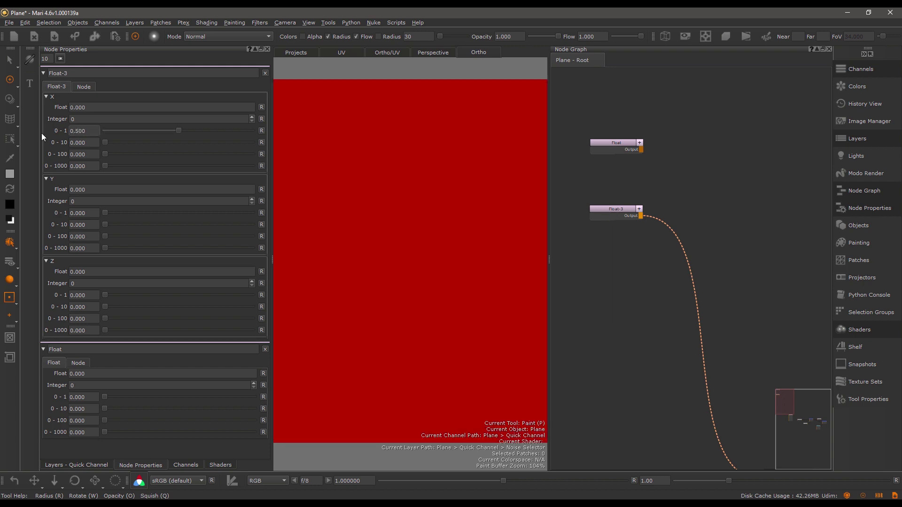
pyautogui.doubleClick(80, 213)
pyautogui.write('0.2')
pyautogui.press('Return')
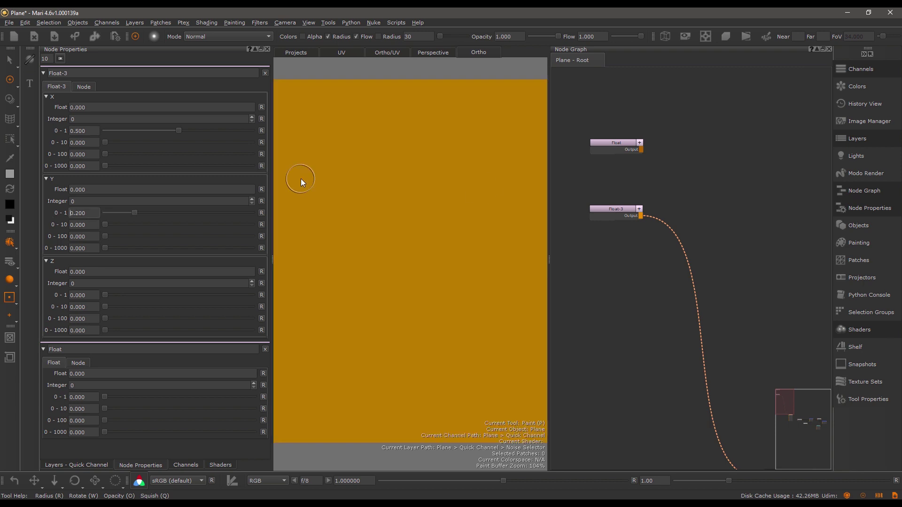
pyautogui.doubleClick(91, 296)
pyautogui.write('0.1')
pyautogui.press('Return')
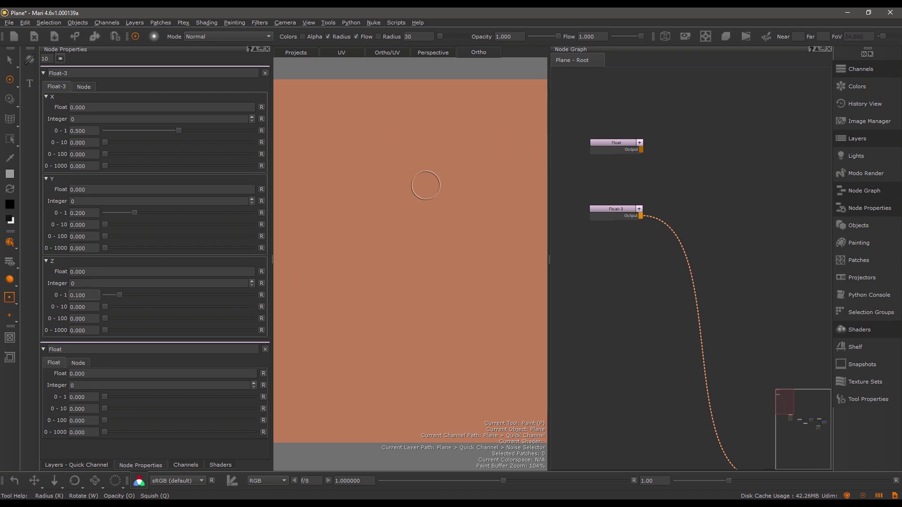
# Wire the plain Float node back into the output, preview a value, then reset it so the plane renders black
pyautogui.click(620, 144)
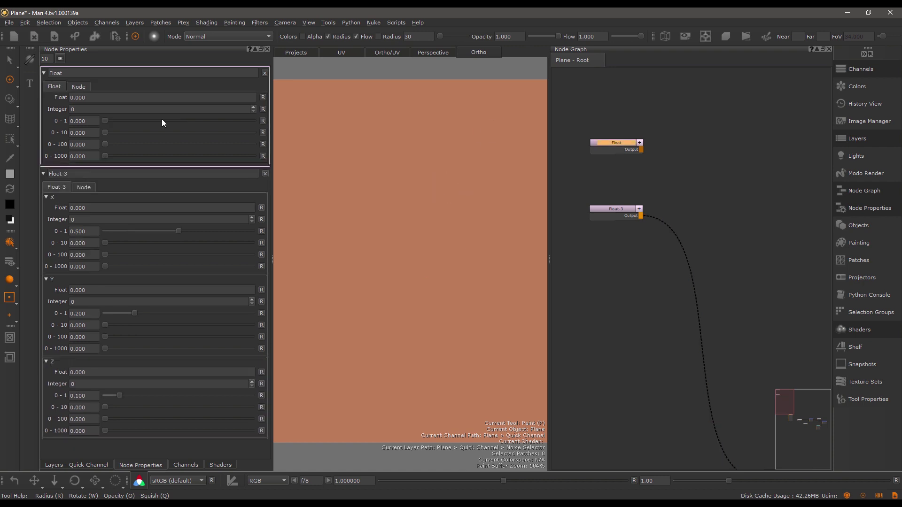
pyautogui.moveTo(622, 147); pyautogui.dragTo(619, 152)
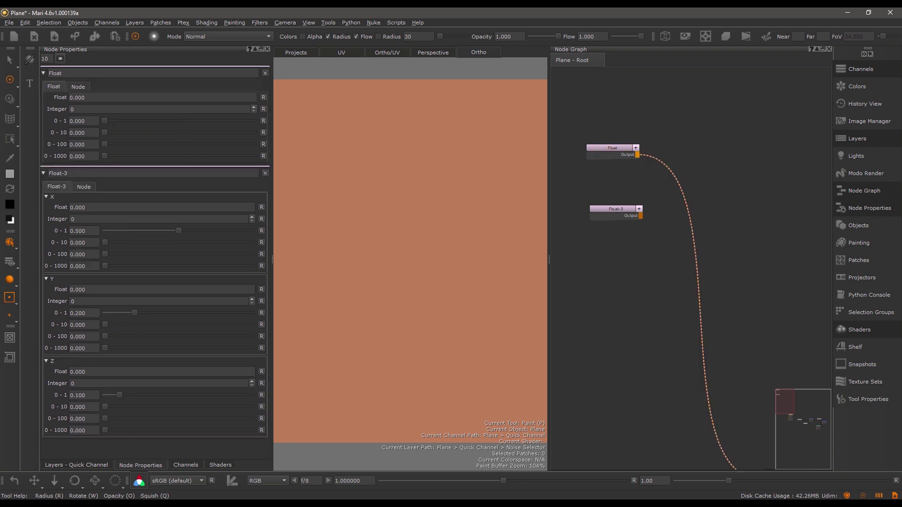
pyautogui.moveTo(105, 120)
pyautogui.mouseDown()
pyautogui.moveTo(189, 125)
pyautogui.moveTo(91, 130)
pyautogui.mouseUp()
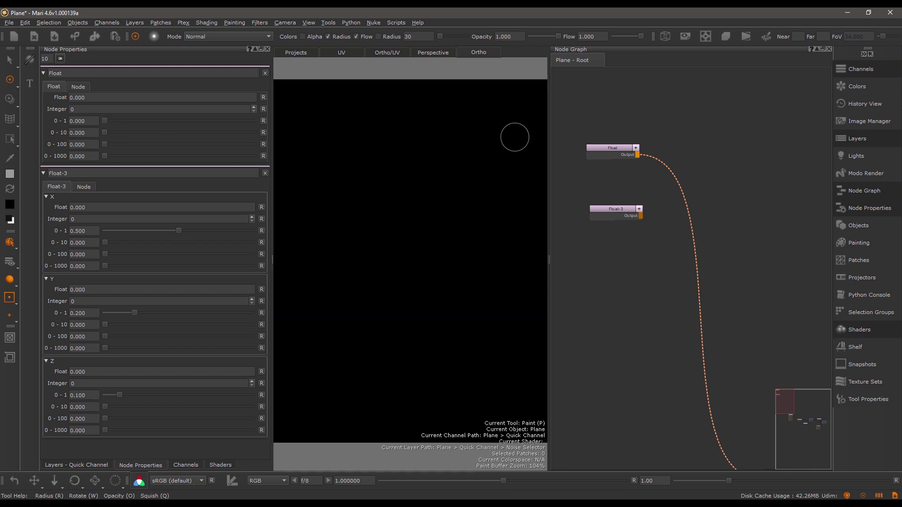
pyautogui.click(619, 216)
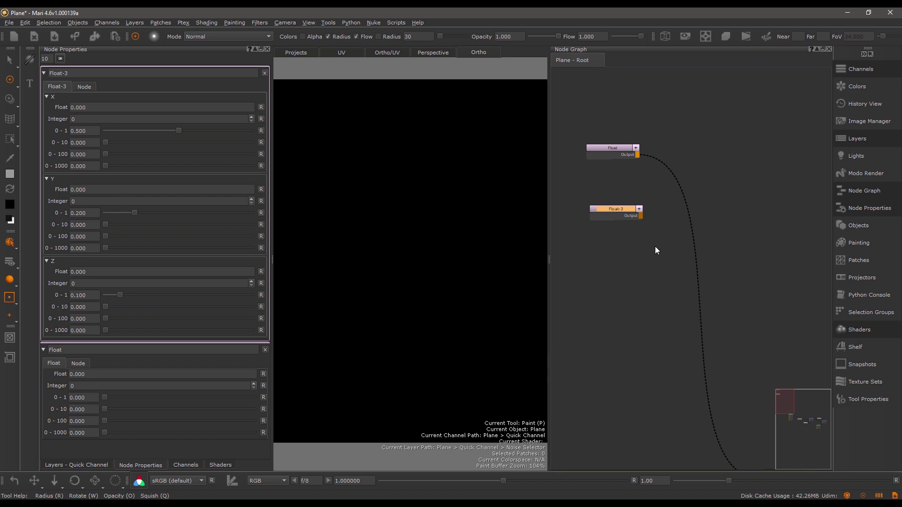
# Create an Axis Projection node via the 'axis' search and move the Float-3 node aside
pyautogui.moveTo(640, 268); pyautogui.dragTo(580, 231, button='middle')
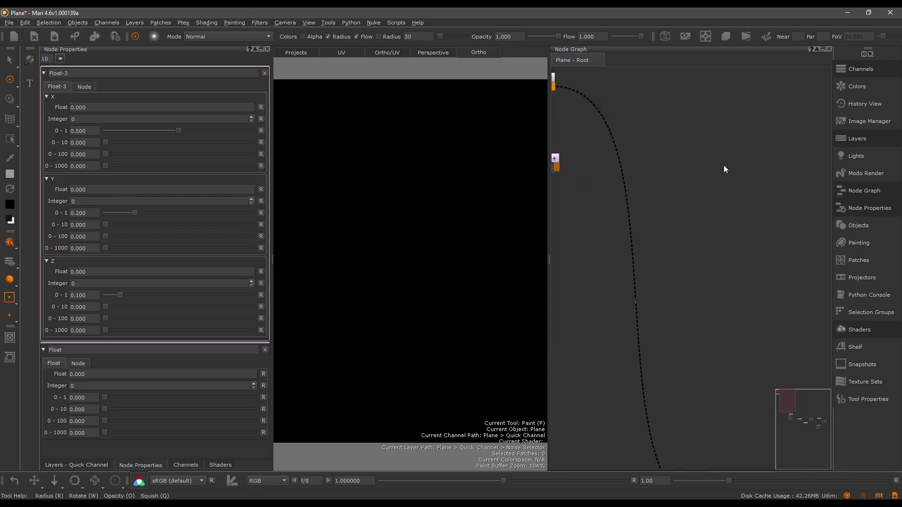
pyautogui.press('Tab')
pyautogui.write('axis')
pyautogui.press('Down')
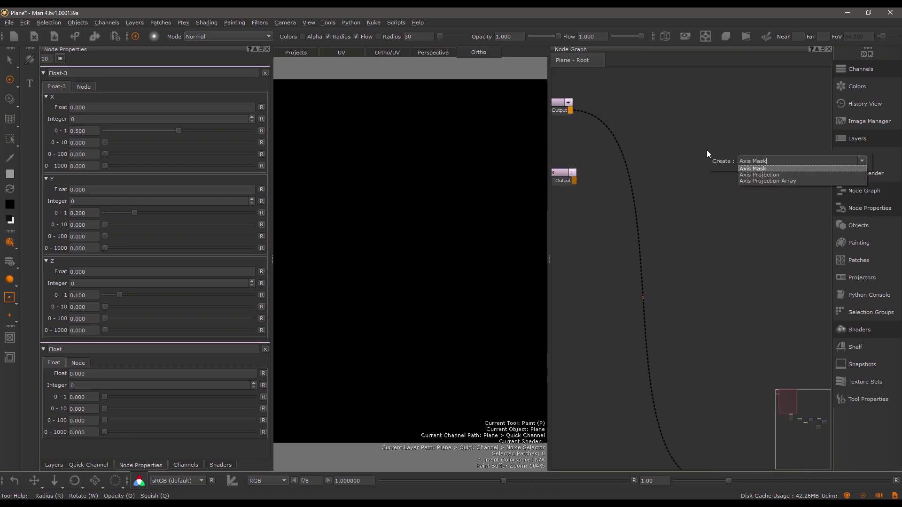
pyautogui.press('Return')
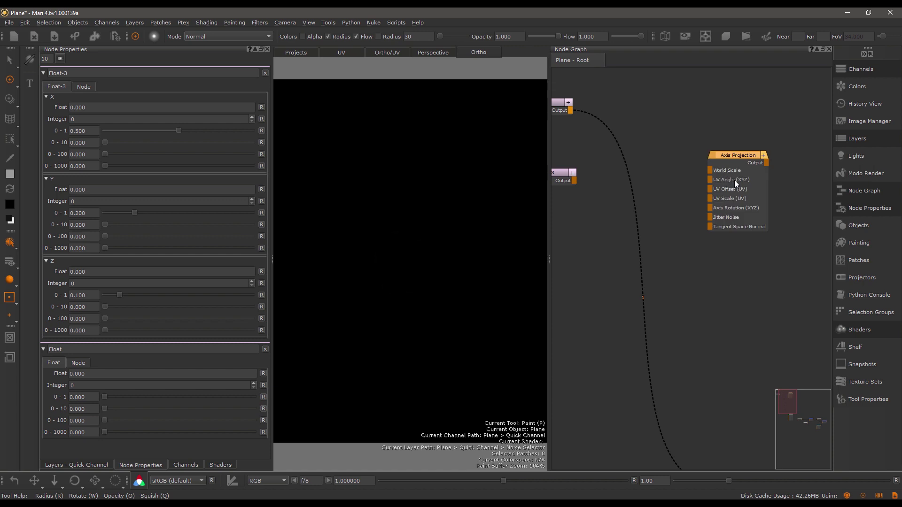
pyautogui.moveTo(554, 176); pyautogui.dragTo(748, 180)
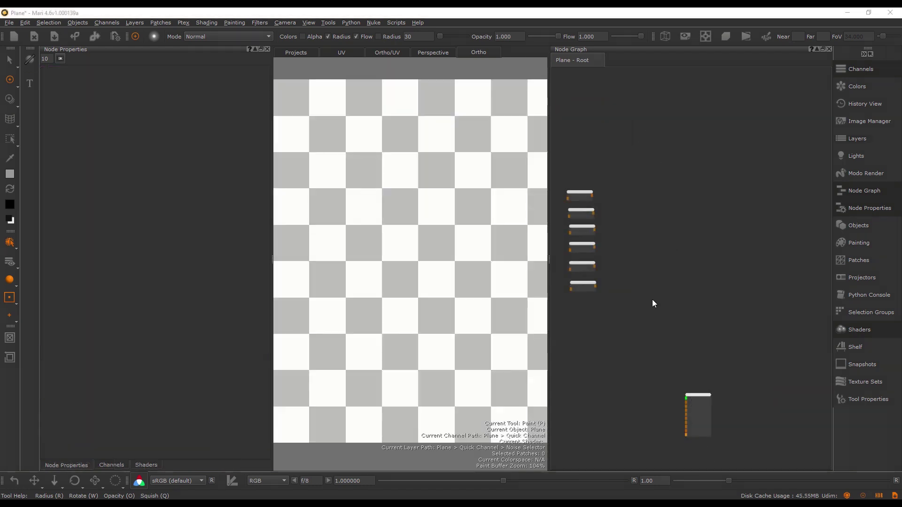
# Add a Layer > Extension Pack > Input Switch X11 node beside the Tiled nodes
pyautogui.rightClick(644, 213)
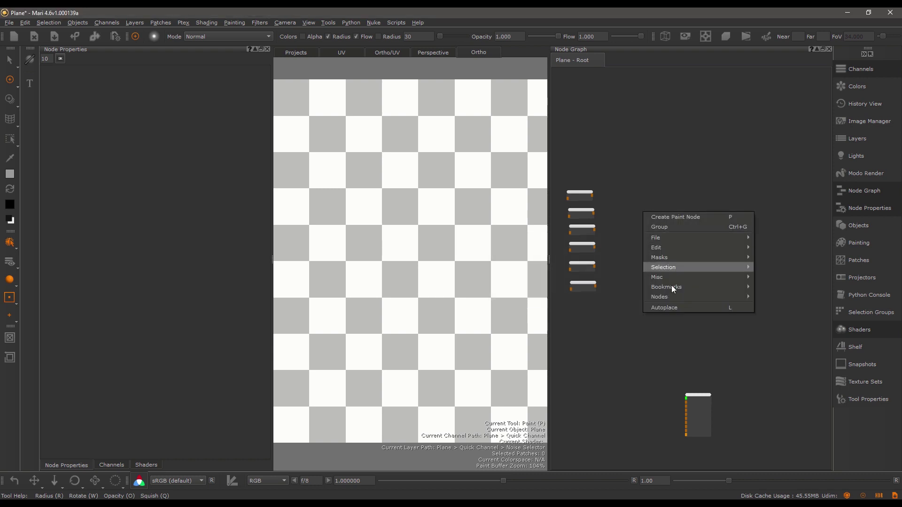
pyautogui.moveTo(675, 296)
pyautogui.moveTo(773, 356)
pyautogui.moveTo(672, 407)
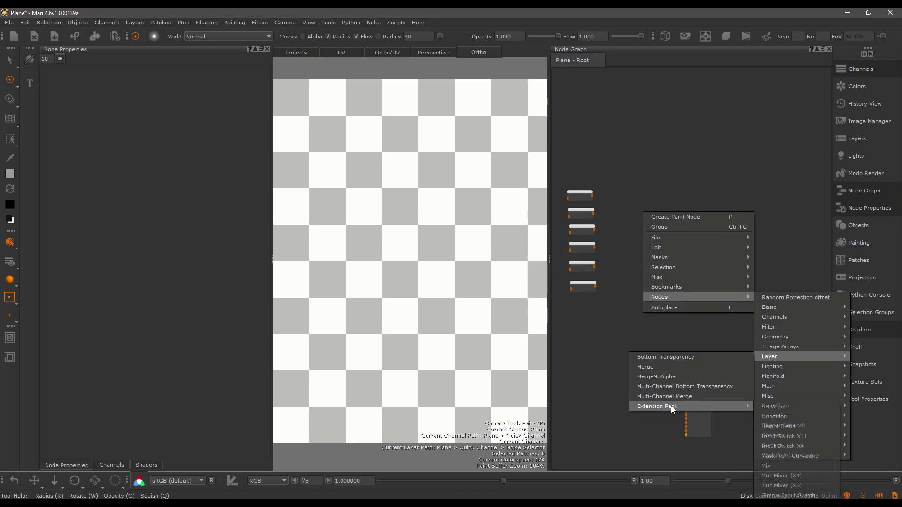
pyautogui.click(791, 437)
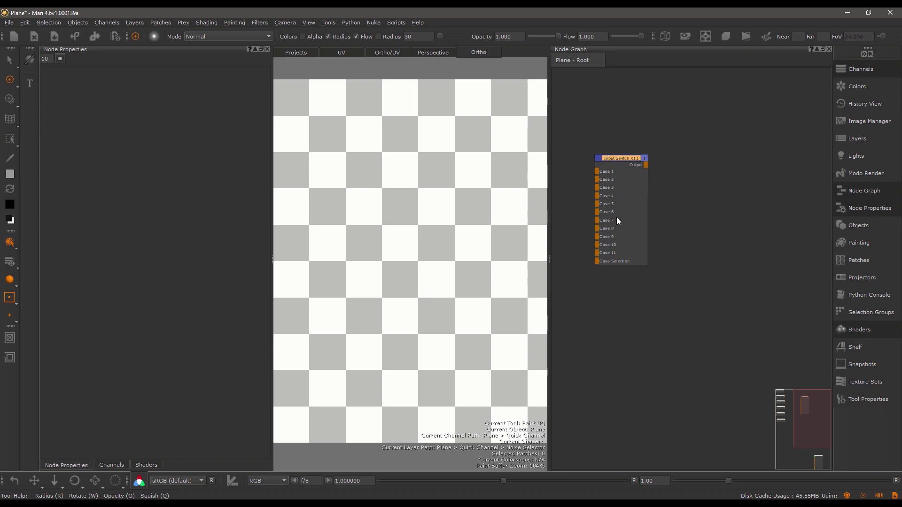
pyautogui.moveTo(658, 214); pyautogui.dragTo(715, 235, button='middle')
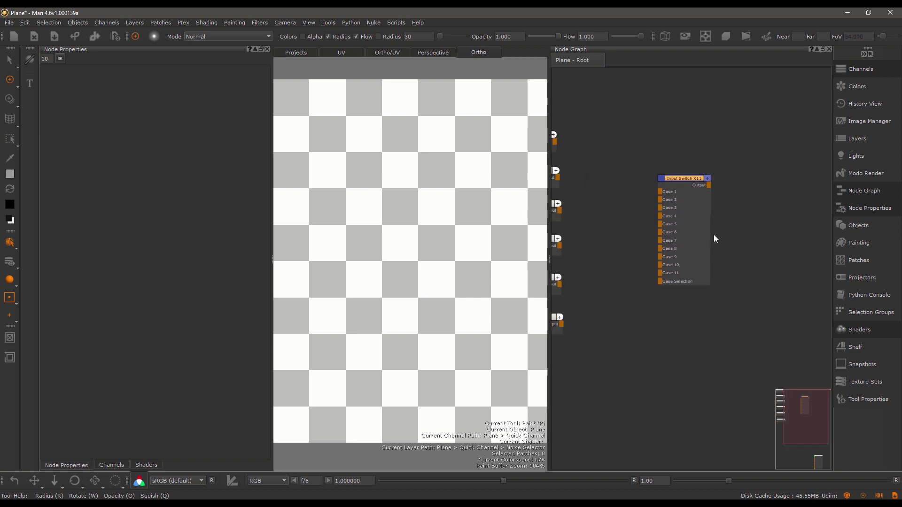
# Wire the outputs of Tiled through Tiled5 into Case 1 through Case 6
pyautogui.moveTo(621, 236); pyautogui.dragTo(660, 233, button='middle')
pyautogui.moveTo(605, 150); pyautogui.dragTo(702, 191)
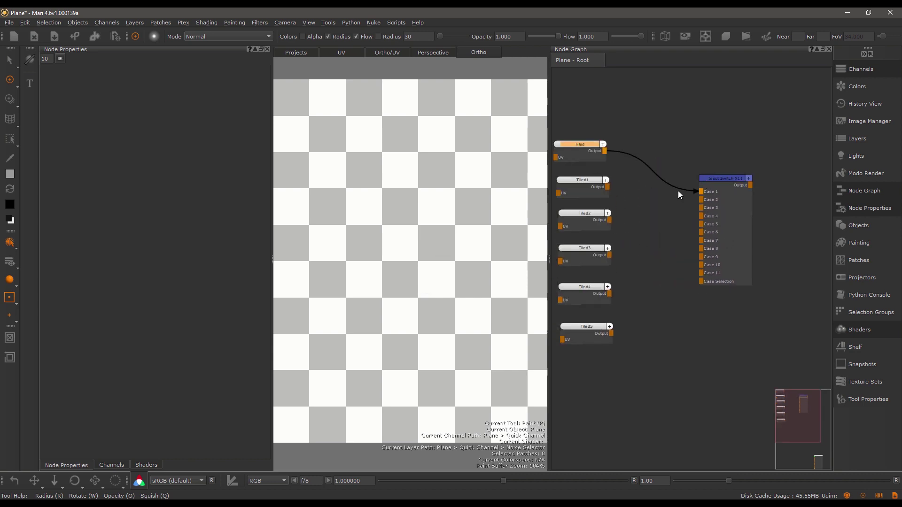
pyautogui.moveTo(609, 188); pyautogui.dragTo(701, 199)
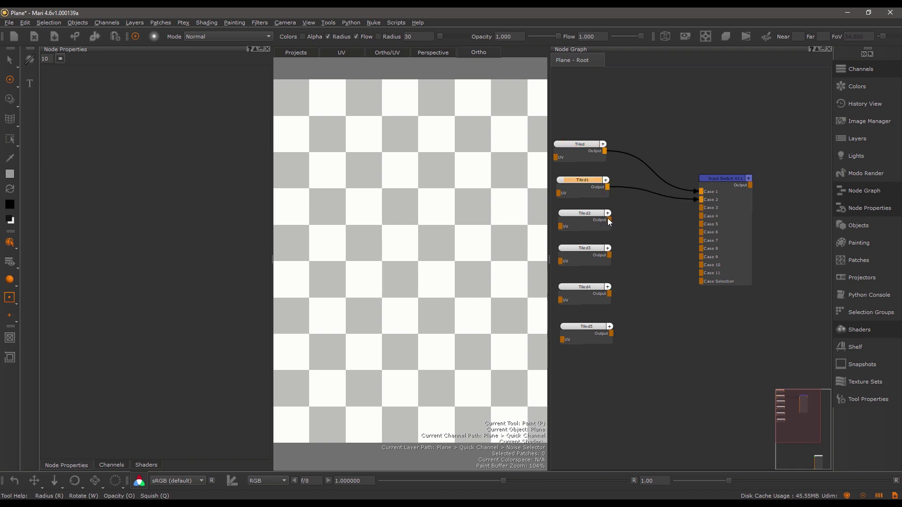
pyautogui.moveTo(608, 219); pyautogui.dragTo(701, 208)
pyautogui.moveTo(609, 255); pyautogui.dragTo(701, 217)
pyautogui.moveTo(611, 295); pyautogui.dragTo(702, 224)
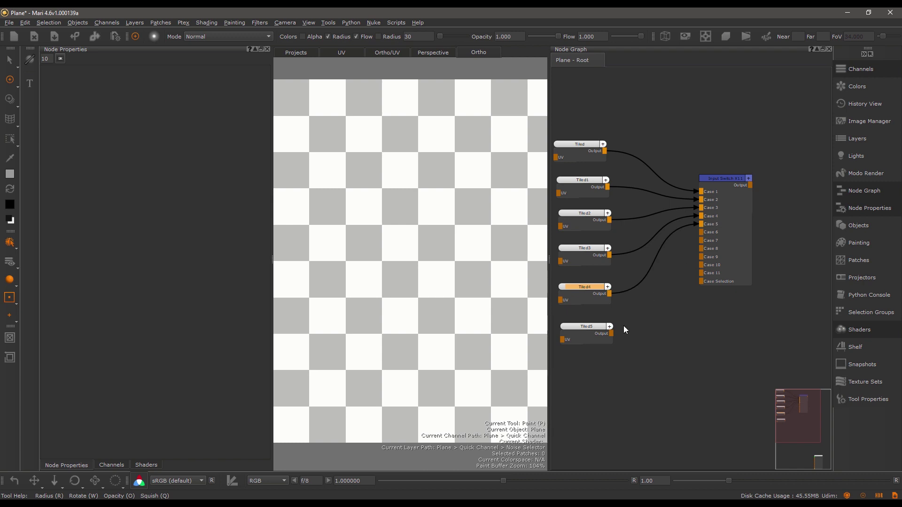
pyautogui.moveTo(611, 332); pyautogui.dragTo(702, 232)
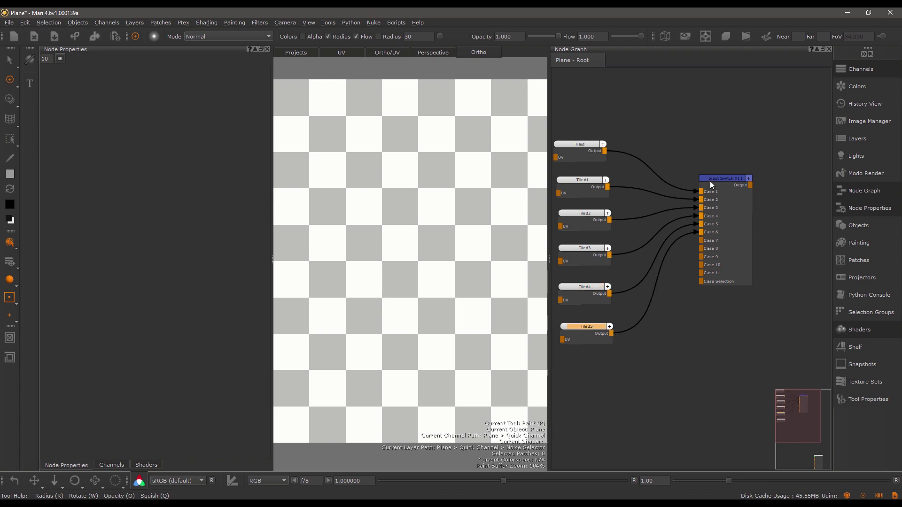
# Set the Input Switch X11's Step Cases by value to 1
pyautogui.click(715, 179)
pyautogui.doubleClick(715, 180)
pyautogui.moveTo(117, 100); pyautogui.dragTo(68, 99)
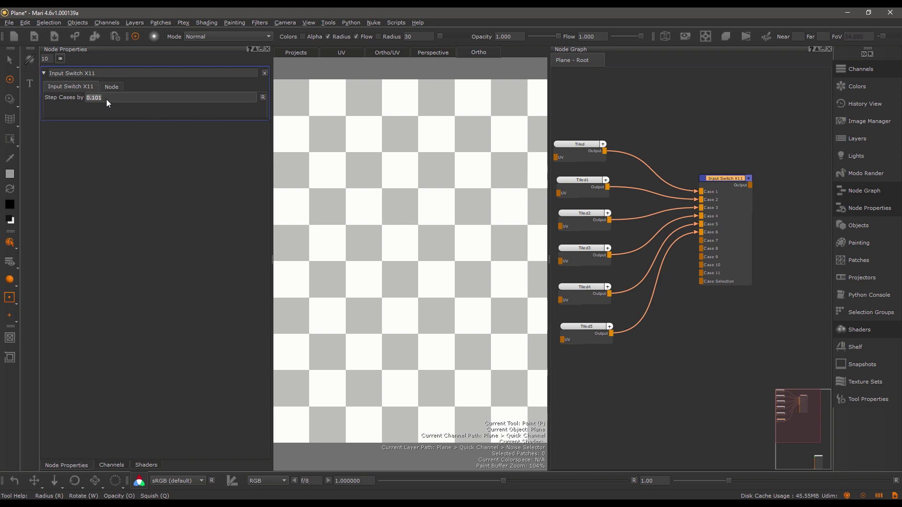
pyautogui.write('1')
pyautogui.press('Return')
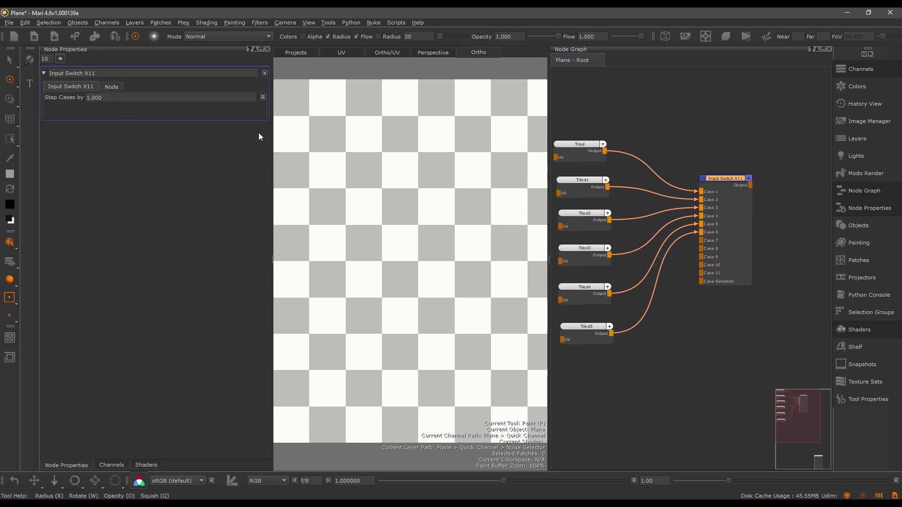
pyautogui.click(639, 368)
# Add a Float node via the 'float' search and wire its output into Case Selection
pyautogui.press('Tab')
pyautogui.write('float')
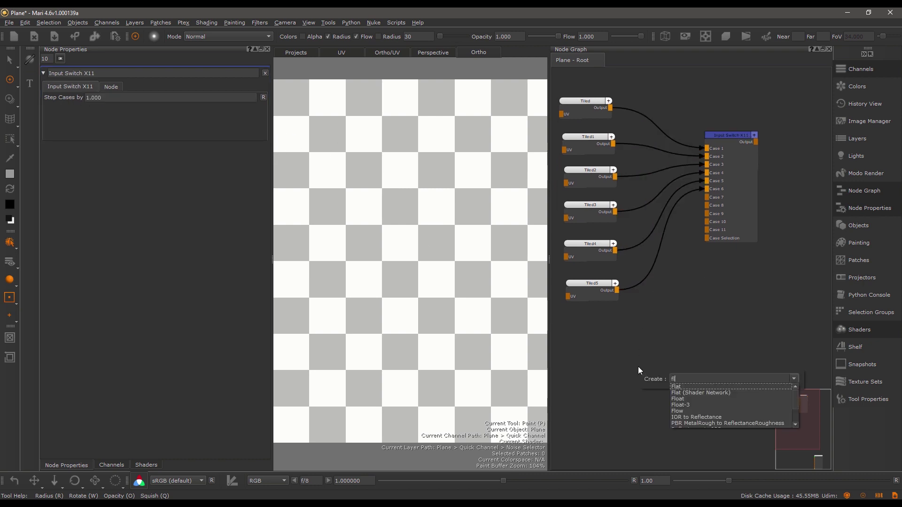
pyautogui.press('Return')
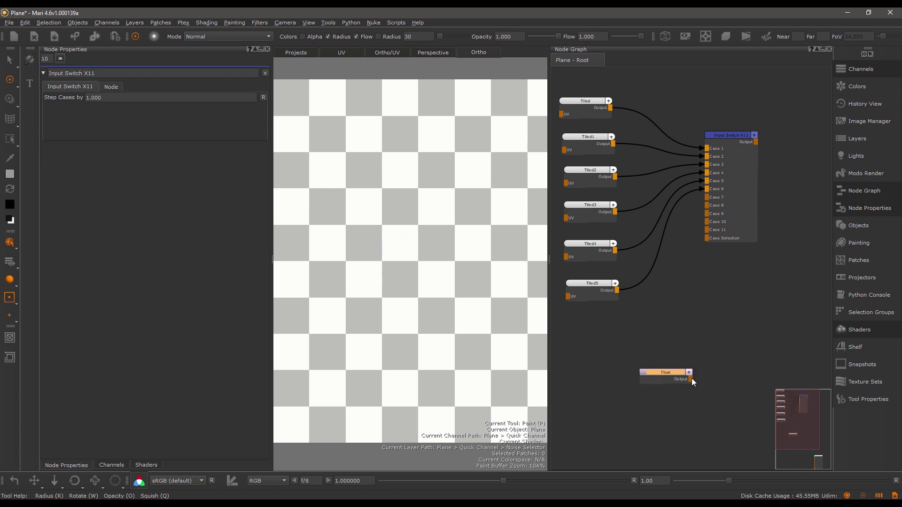
pyautogui.moveTo(692, 379); pyautogui.dragTo(715, 266)
pyautogui.moveTo(717, 237); pyautogui.dragTo(717, 238)
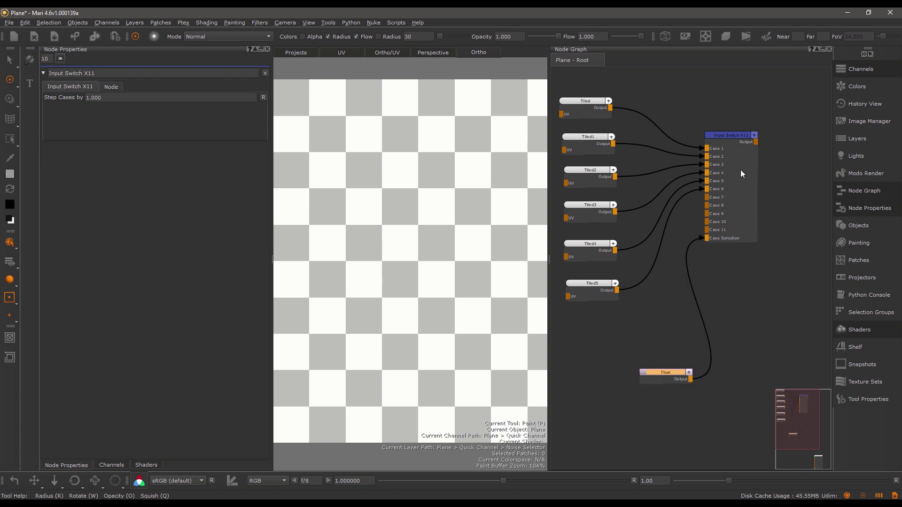
# View the Input Switch X11 output and step the Float's Integer value through cases, ending at 1
pyautogui.click(733, 136)
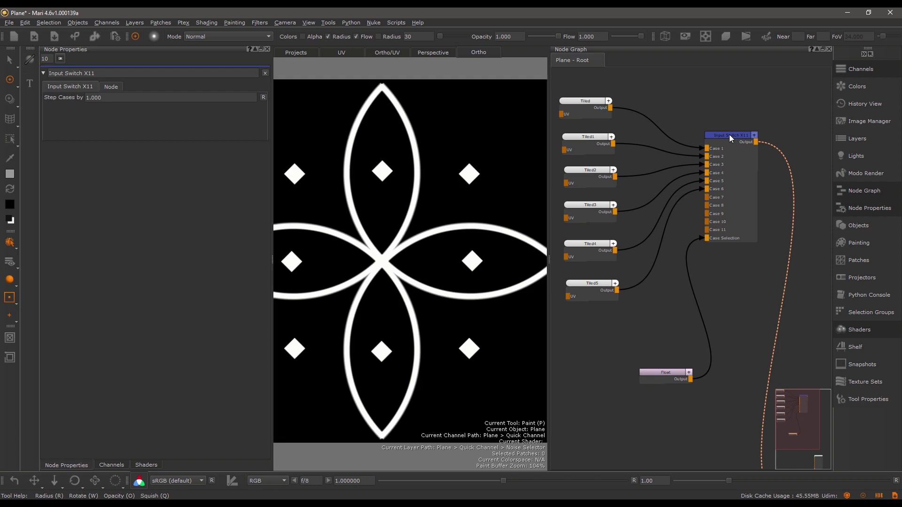
pyautogui.click(672, 373)
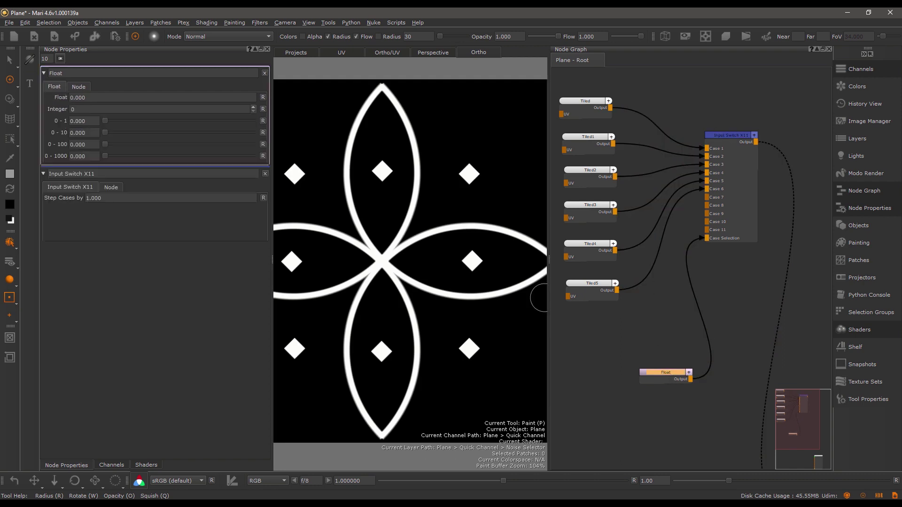
pyautogui.click(72, 113)
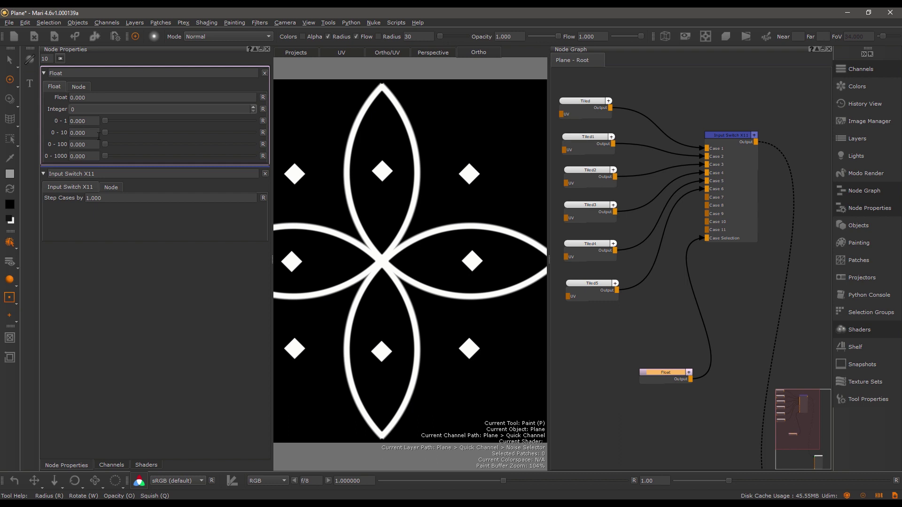
pyautogui.press('Up')
pyautogui.press('Up')
pyautogui.press('Up')
pyautogui.press('Up')
pyautogui.press('Up')
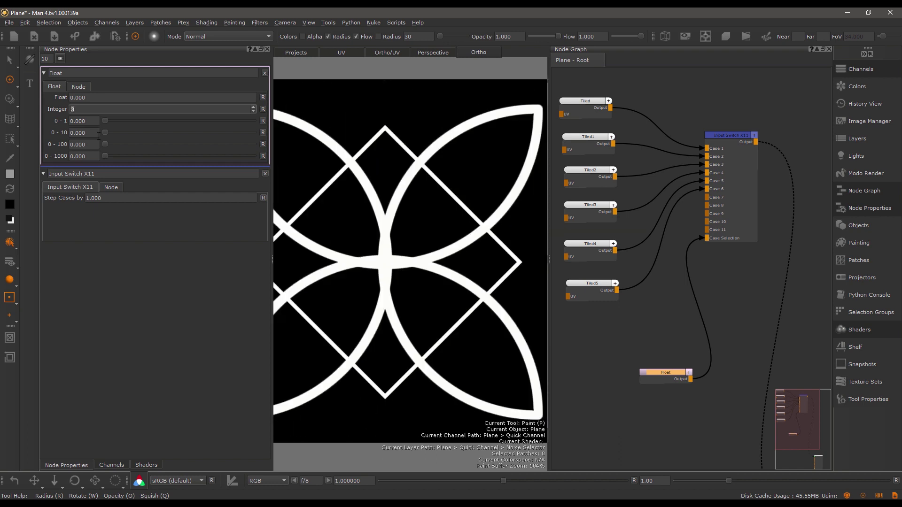
pyautogui.press('Down')
pyautogui.press('Down')
pyautogui.press('Down')
pyautogui.press('Down')
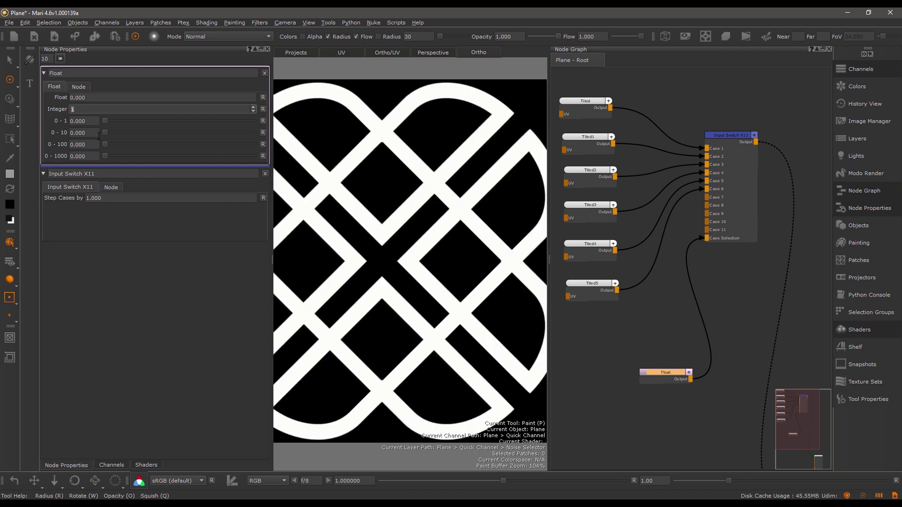
# Set the Input Switch X11 node's Step Cases by value to 0.100
pyautogui.click(730, 135)
pyautogui.click(75, 96)
pyautogui.write('0.1')
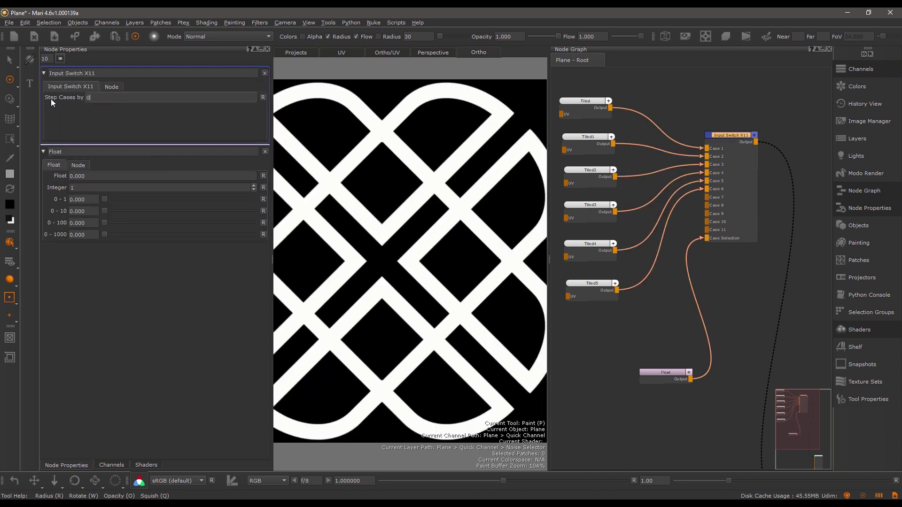
pyautogui.press('Return')
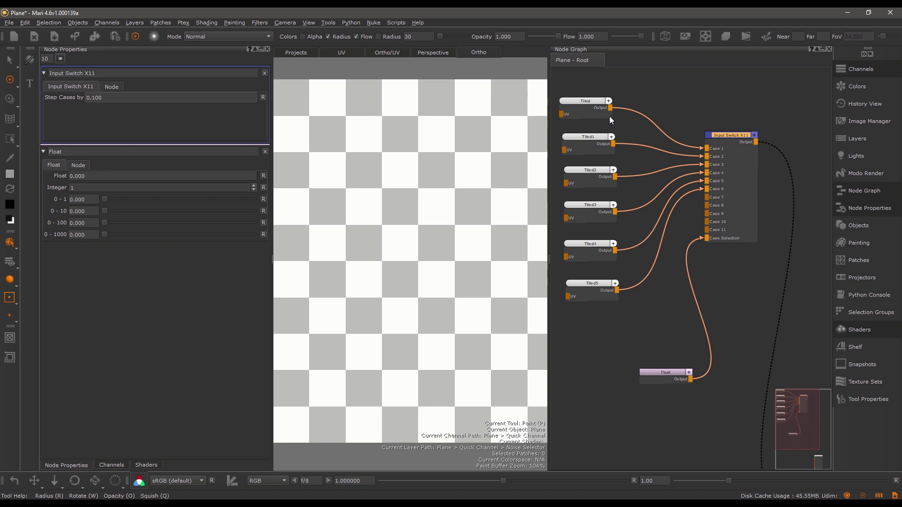
# Reset the Float node's Integer to 0 and slide its 0 - 1 value to cycle patterns
pyautogui.click(661, 373)
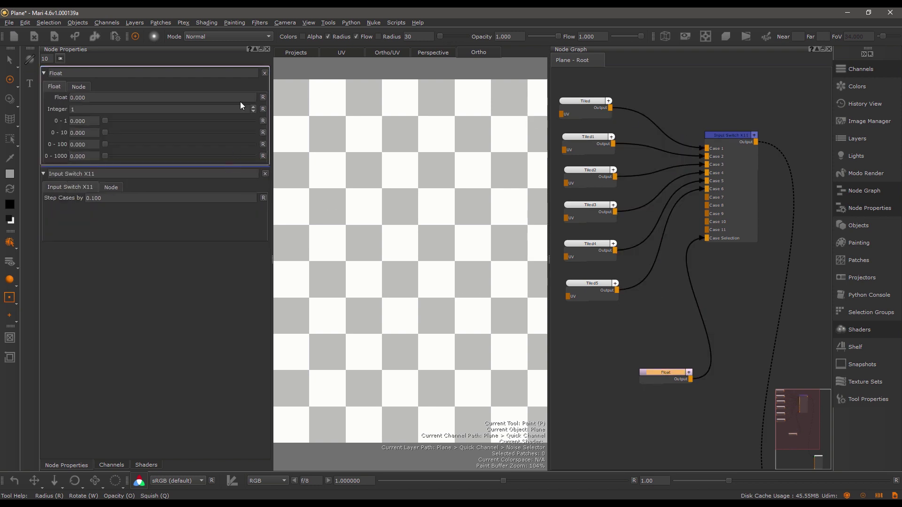
pyautogui.click(264, 110)
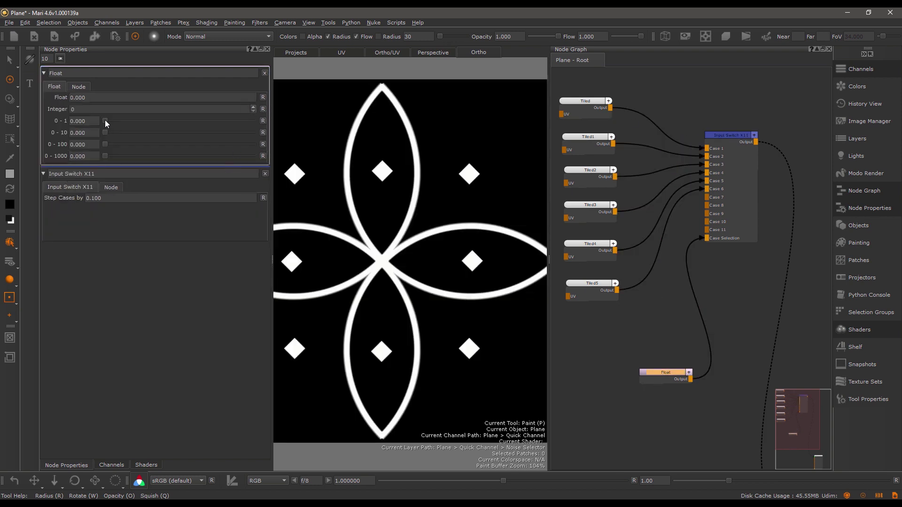
pyautogui.moveTo(105, 122); pyautogui.dragTo(172, 129)
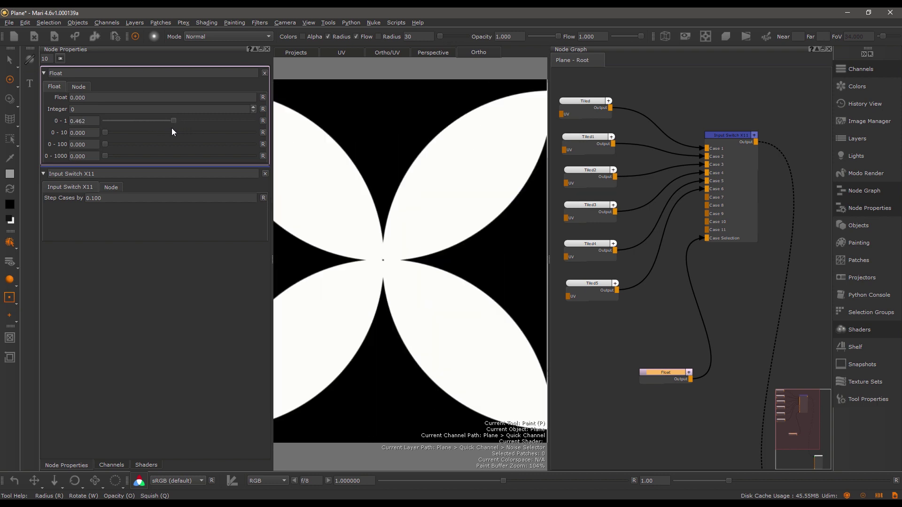
# Set the Float's 0 - 1 value to 0.1, then to 0.3 for the star-and-diamond tile
pyautogui.doubleClick(90, 118)
pyautogui.write('0.1')
pyautogui.press('Return')
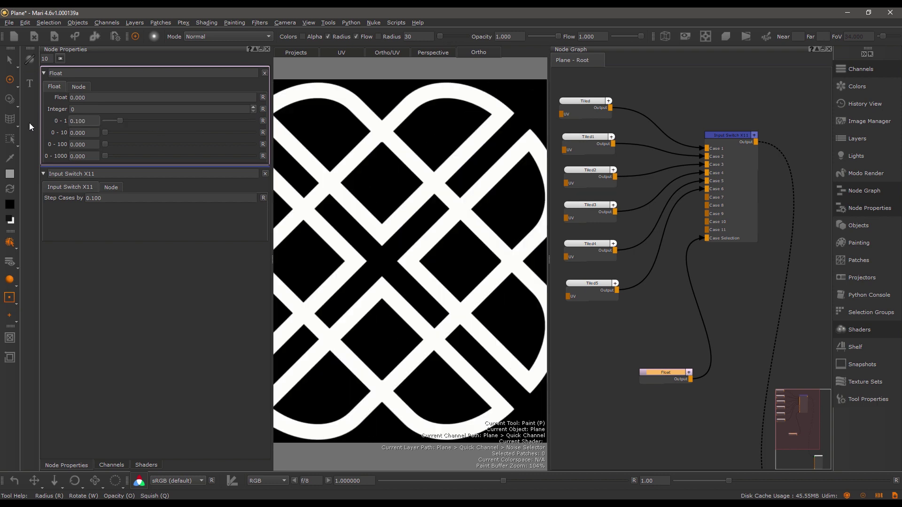
pyautogui.hotkey('ctrl', 'a')
pyautogui.write('0.')
pyautogui.write('3')
pyautogui.press('Return')
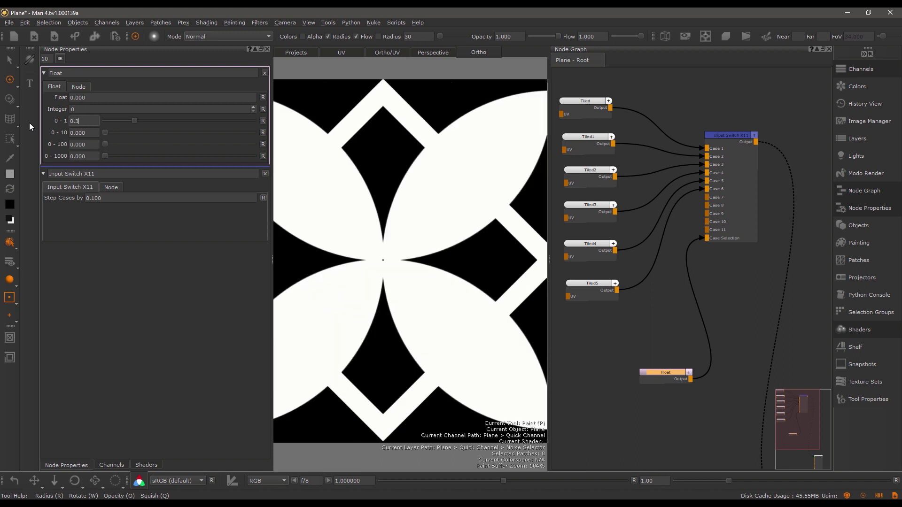